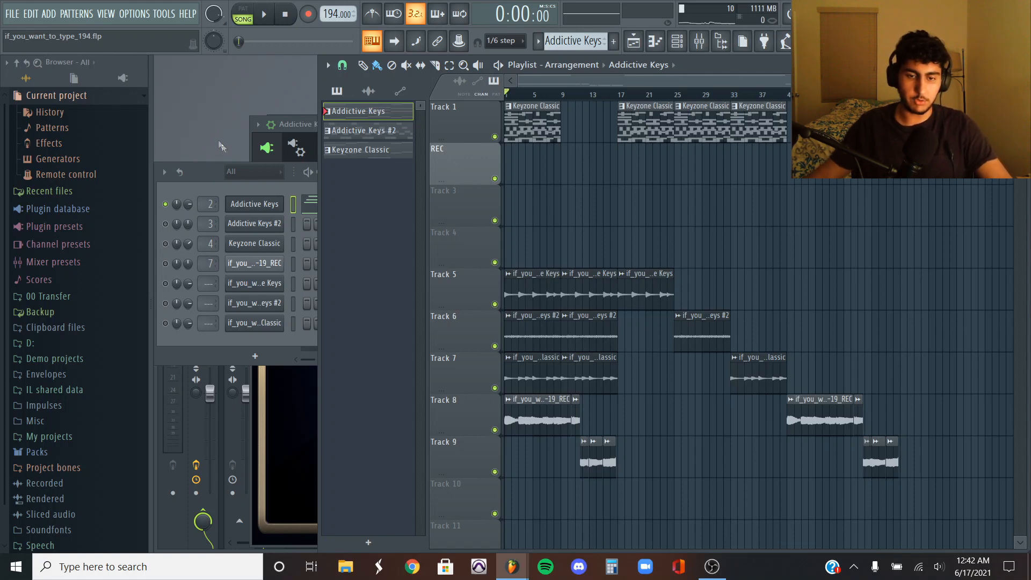
Open the Addictive Keys instrument from the channel rack to view its Studio Grand preset, and return to the playlist.
left_click(223, 172)
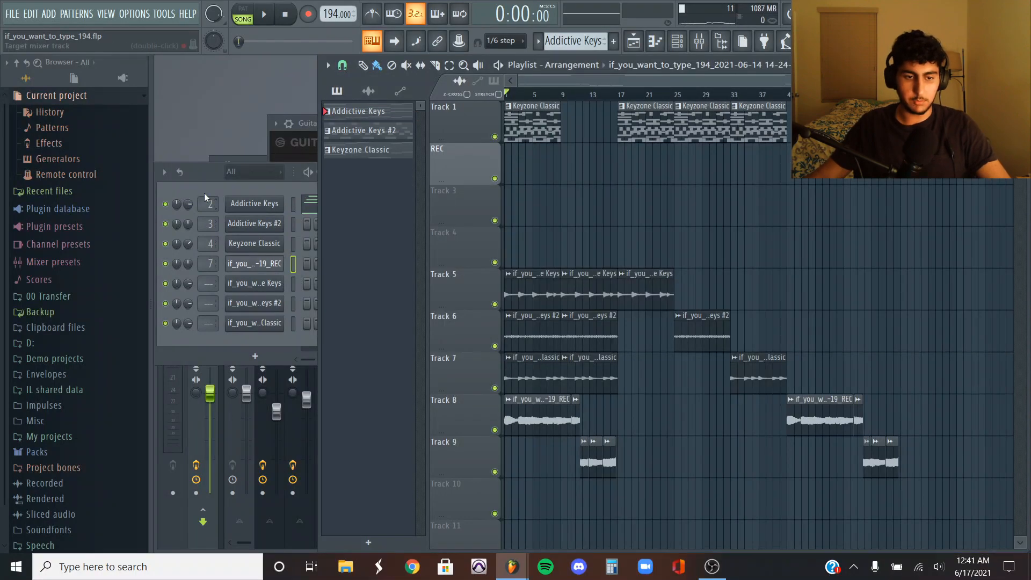
left_click(254, 203)
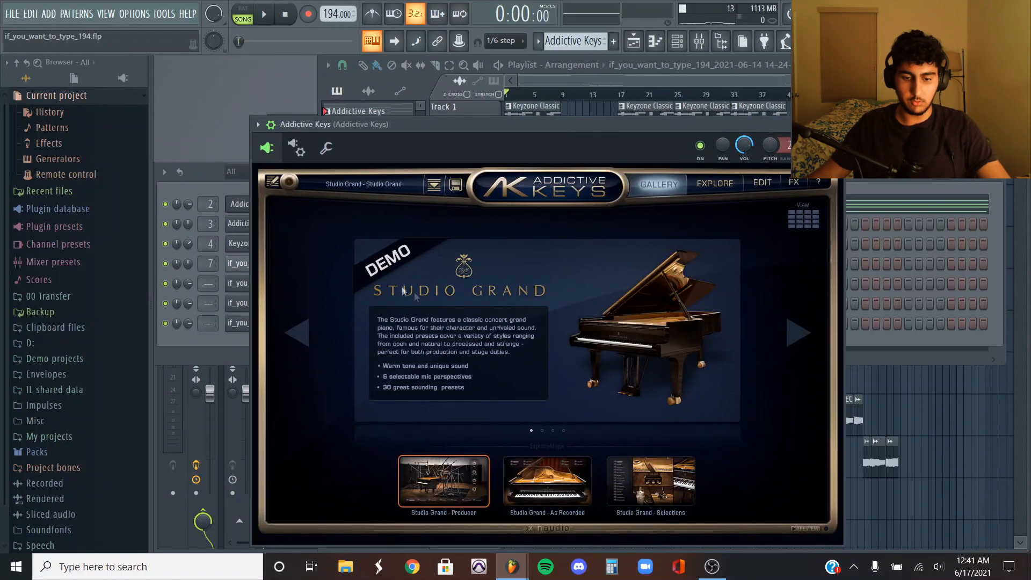
left_click(947, 145)
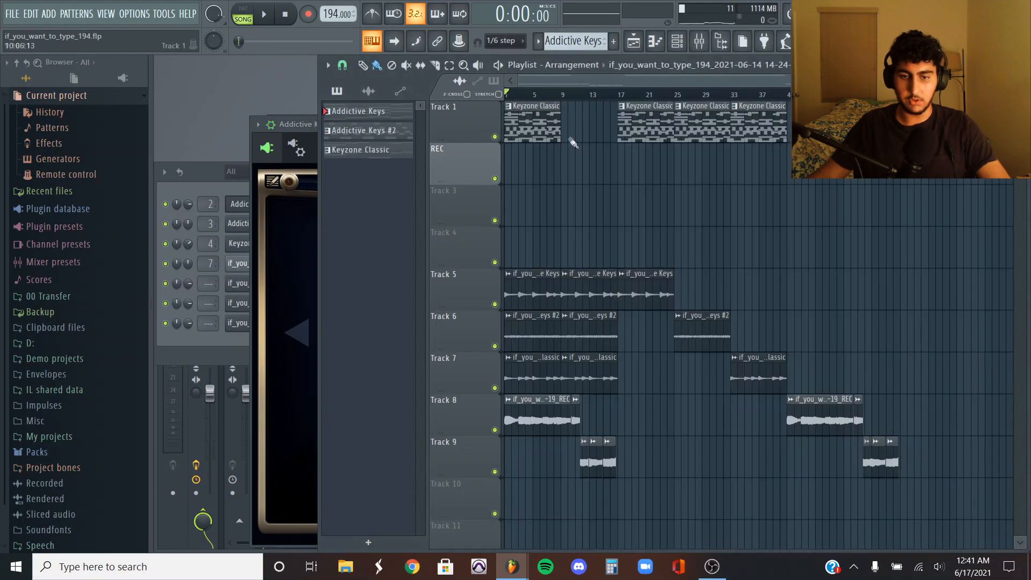
Open the Addictive Keys pattern in the piano roll, highlight the upper chord notes, clear the selection and play the pattern.
left_click(367, 114)
double_click(401, 111)
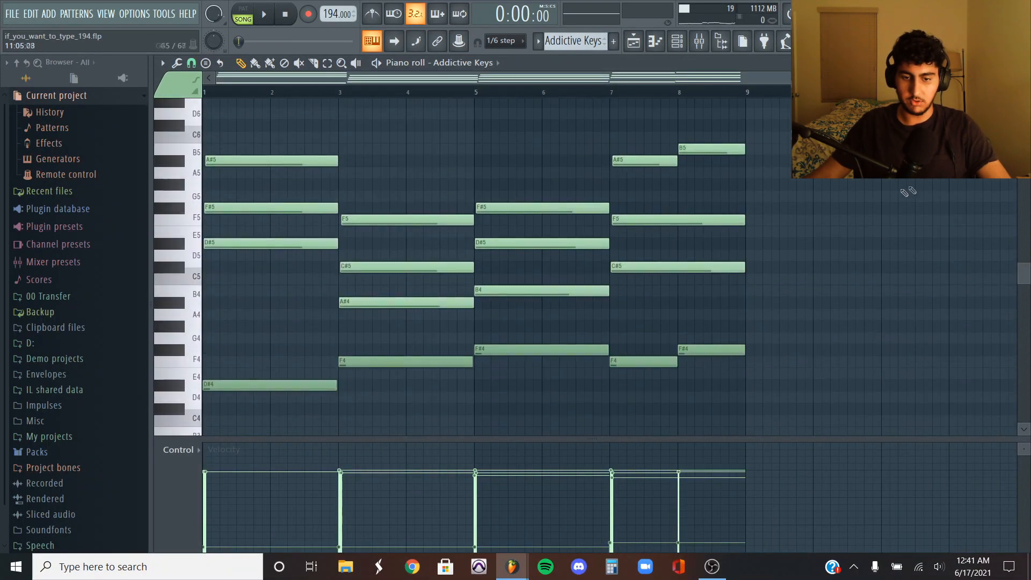
left_click_drag(817, 309, 221, 109)
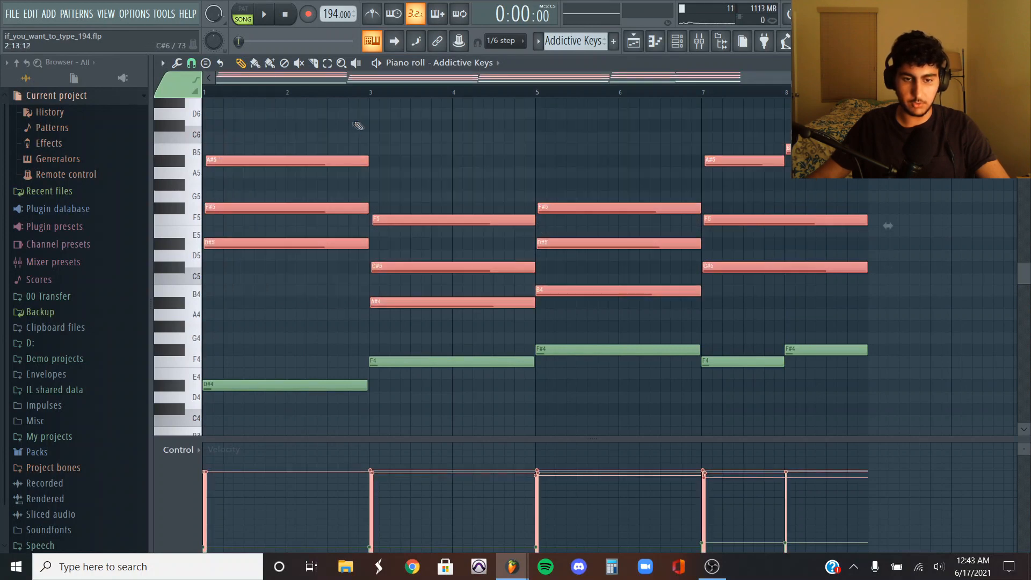
left_click(356, 134, "ctrl")
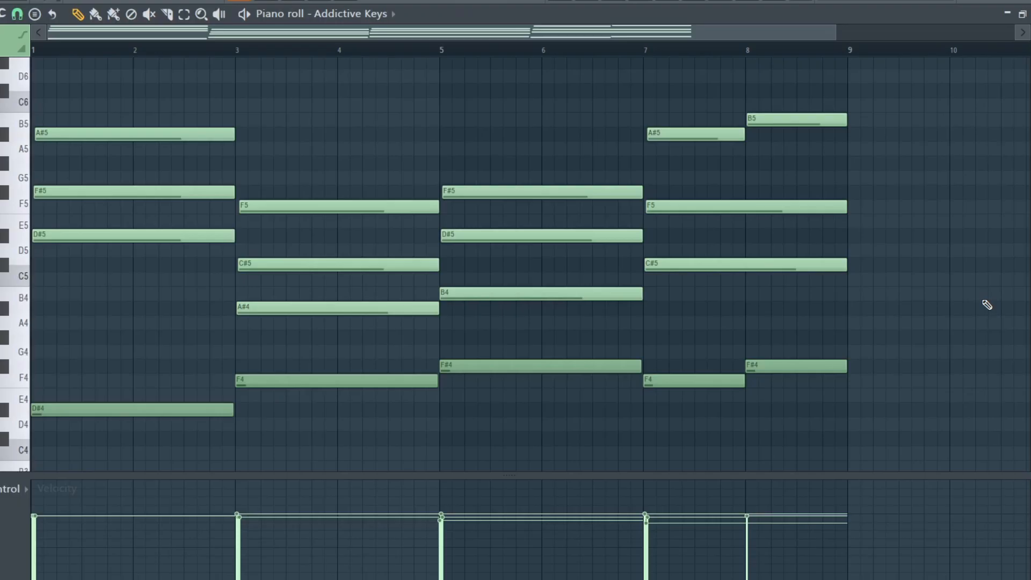
key("space")
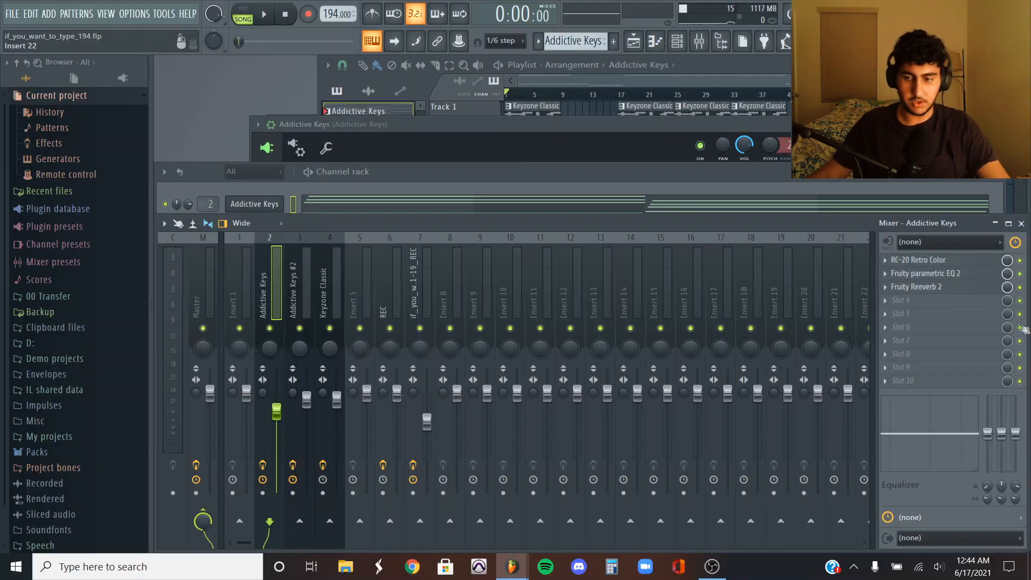
Review the RC-20 Retro Color, Fruity parametric EQ 2 and Fruity Reeverb 2 settings on the Addictive Keys mixer track.
left_click(940, 260)
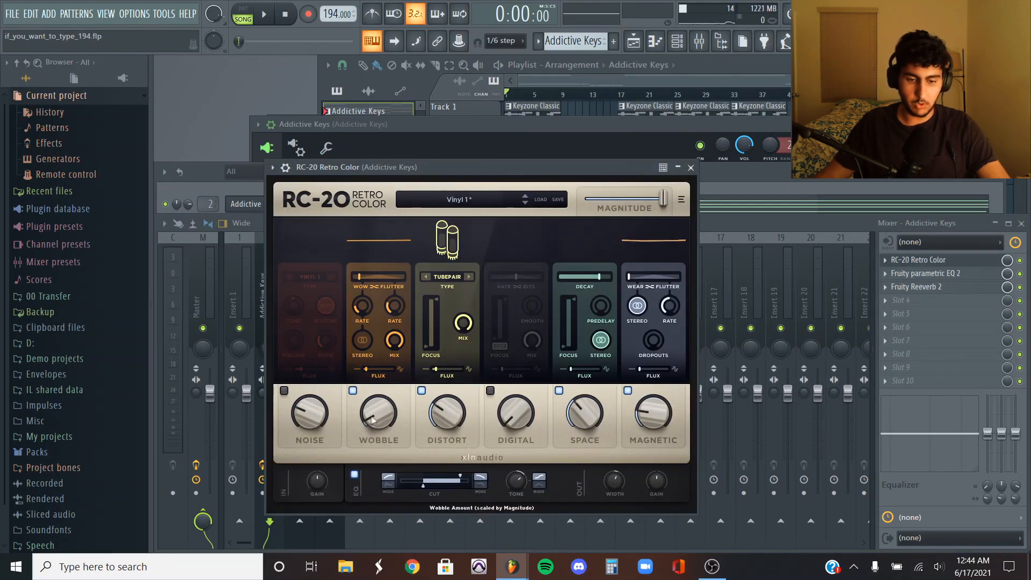
left_click(691, 168)
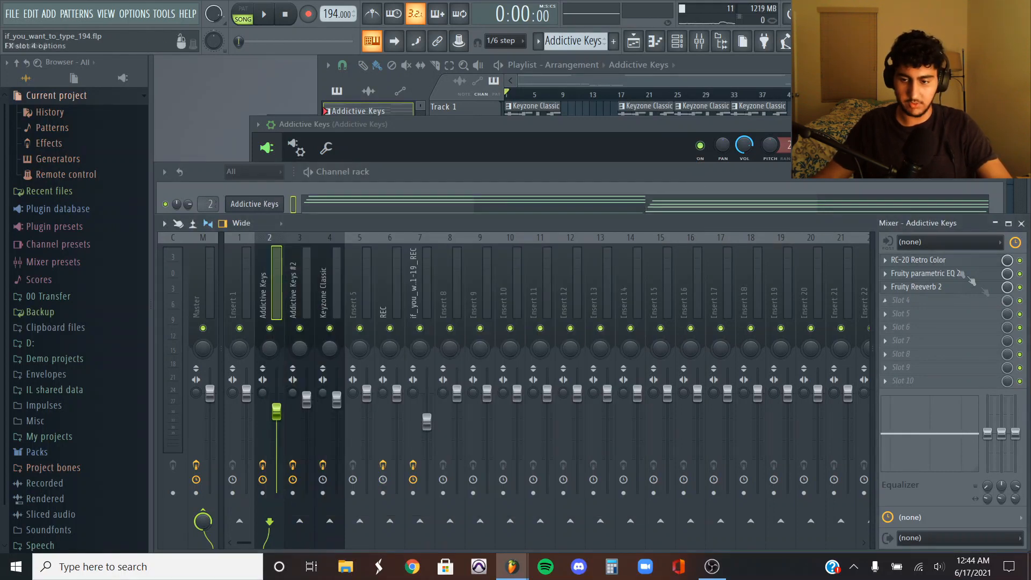
left_click(954, 273)
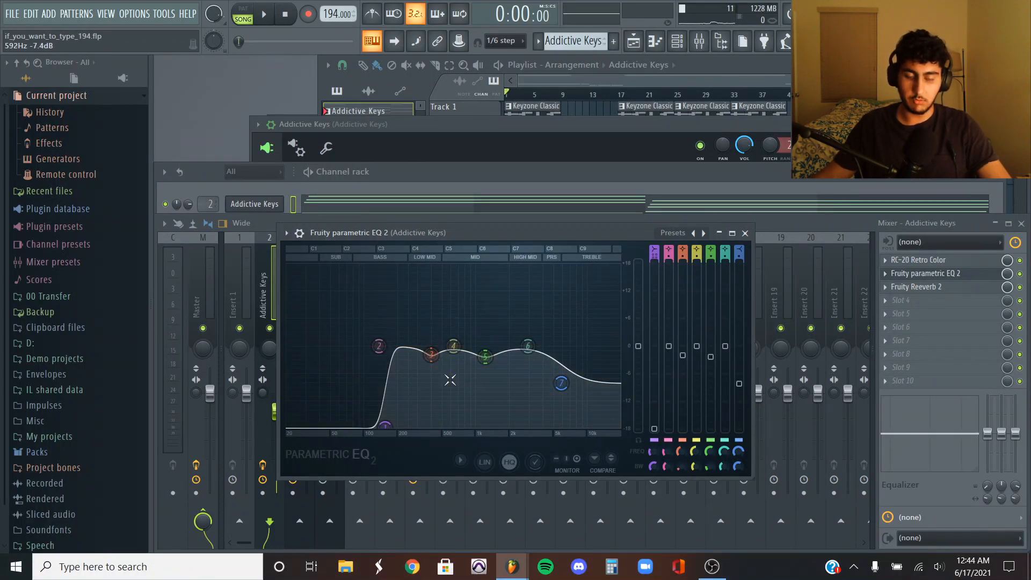
left_click(748, 235)
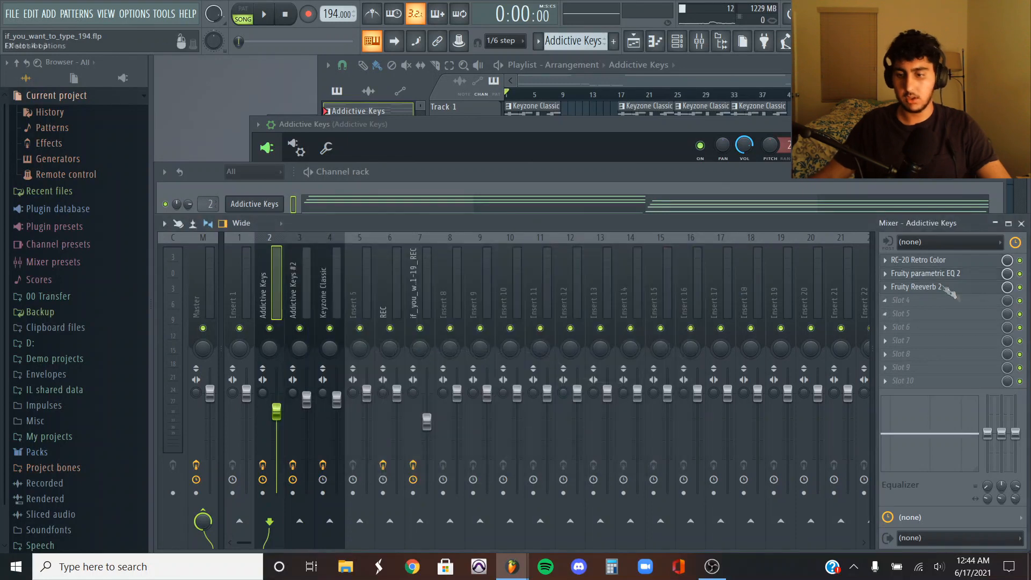
left_click(944, 290)
Open the Addictive Keys #2 pattern in the piano roll and play its melody.
left_click_drag(392, 108, 477, 168)
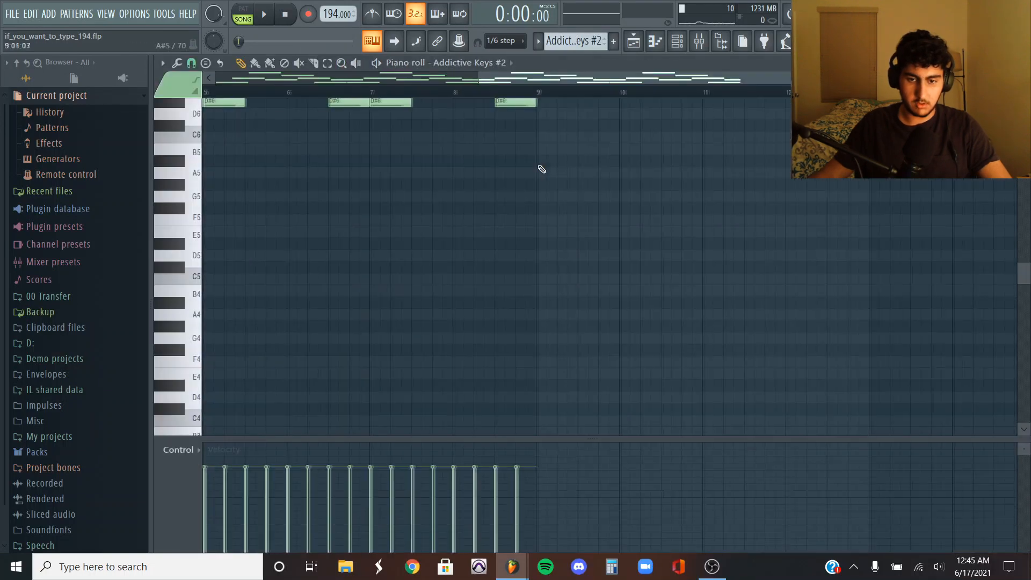
scroll(636, 213, "up", 6)
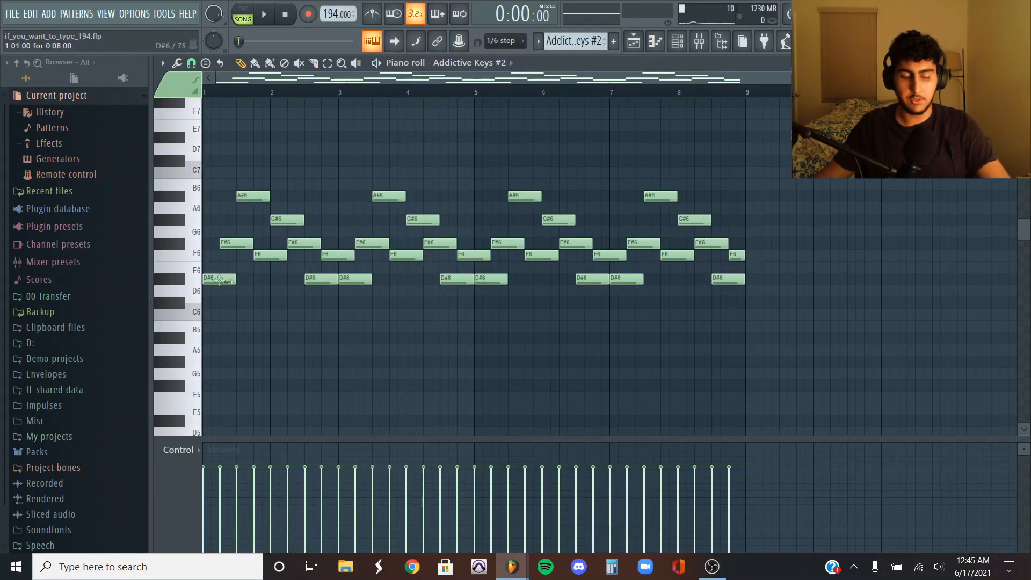
scroll(219, 279, "up", 3)
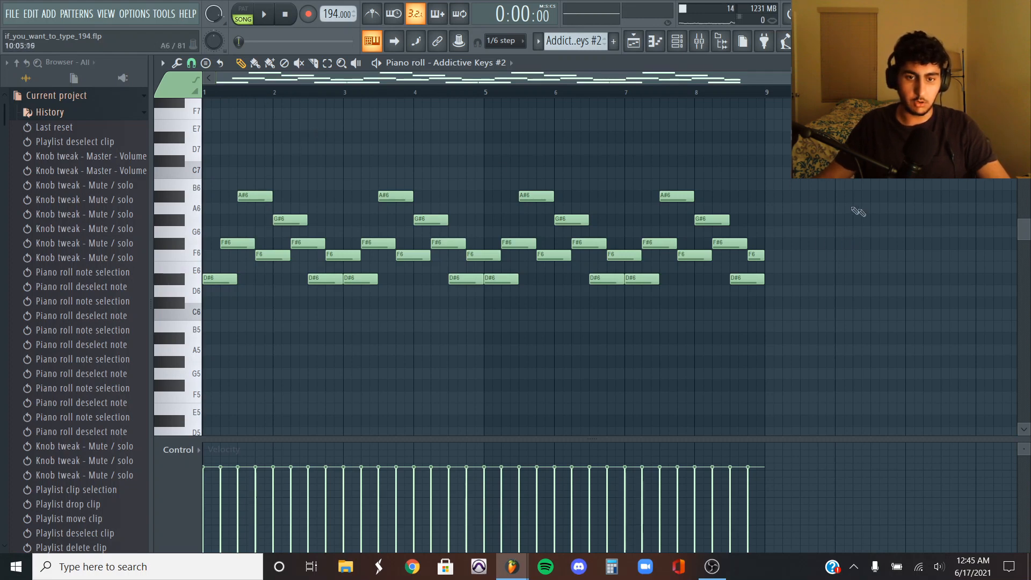
key("space")
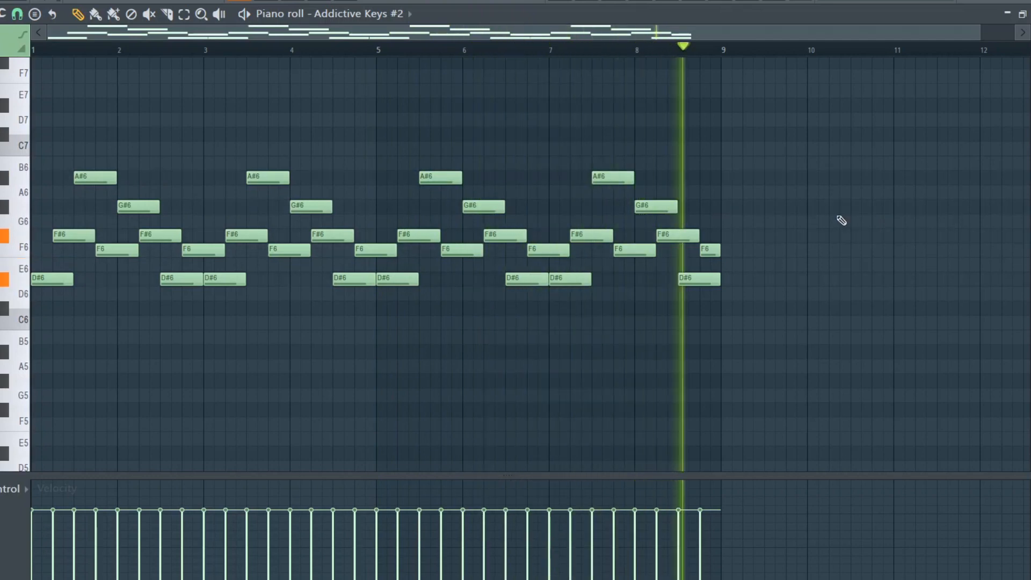
Highlight the opening two-bar phrase of the Addictive Keys #2 melody and clear the selection.
left_click_drag(331, 306, 157, 160)
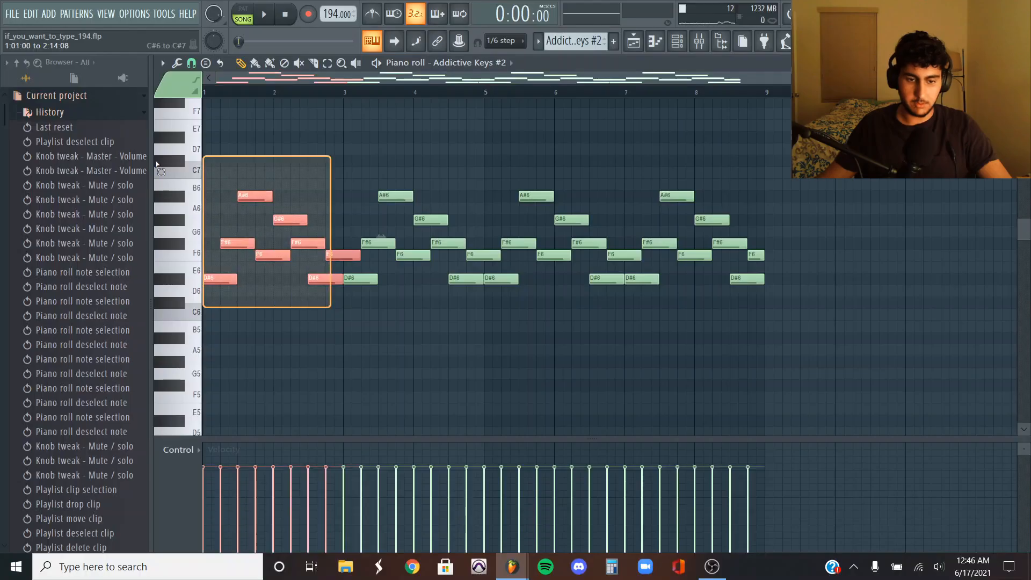
left_click(312, 207, "ctrl")
left_click_drag(326, 295, 157, 171)
left_click(331, 253, "ctrl+shift")
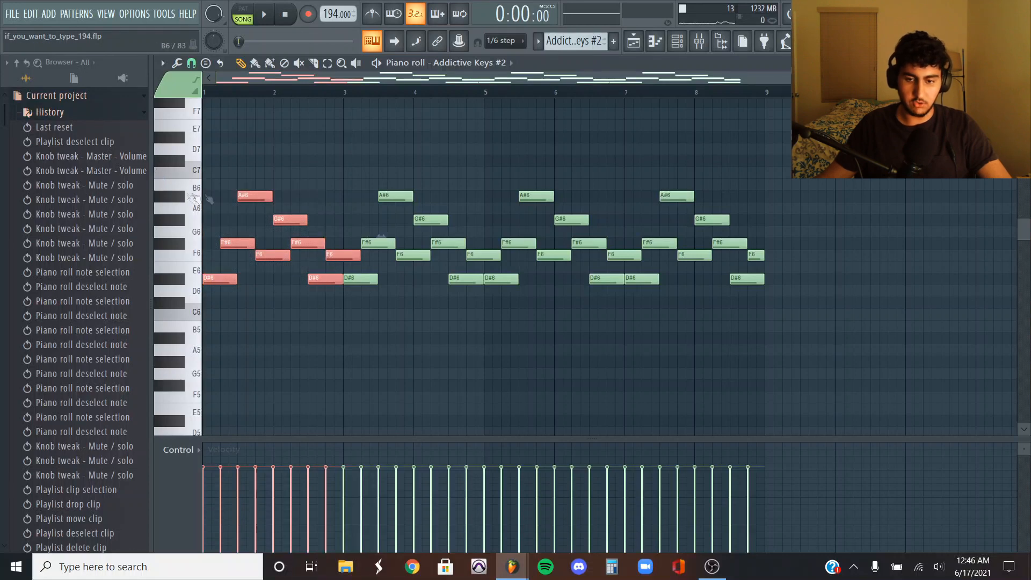
left_click(847, 171, "ctrl")
Show the mixer and check the RC-20 Retro Color effect on the Addictive Keys #2 track.
key("F9")
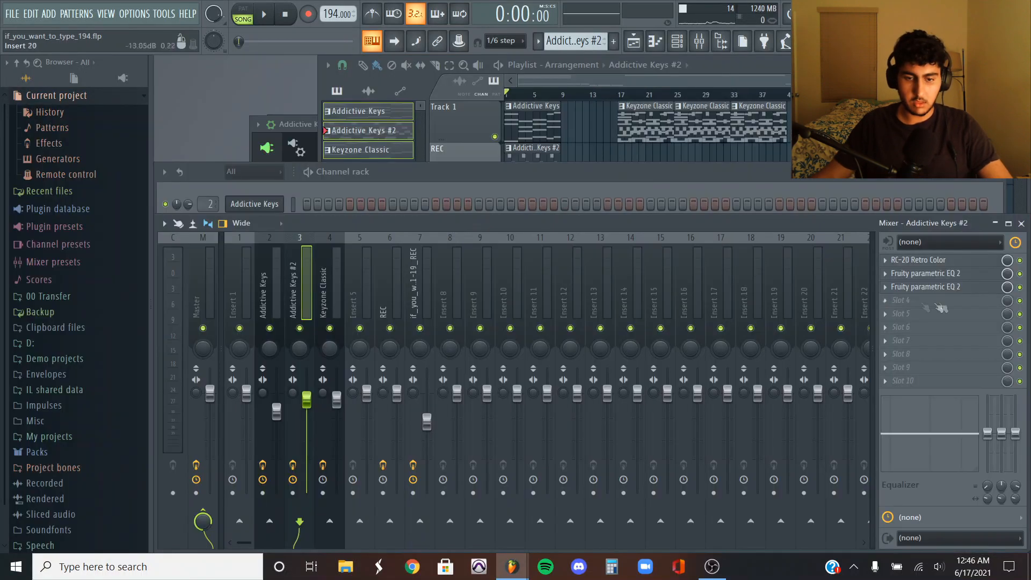
left_click(925, 259)
left_click(626, 224)
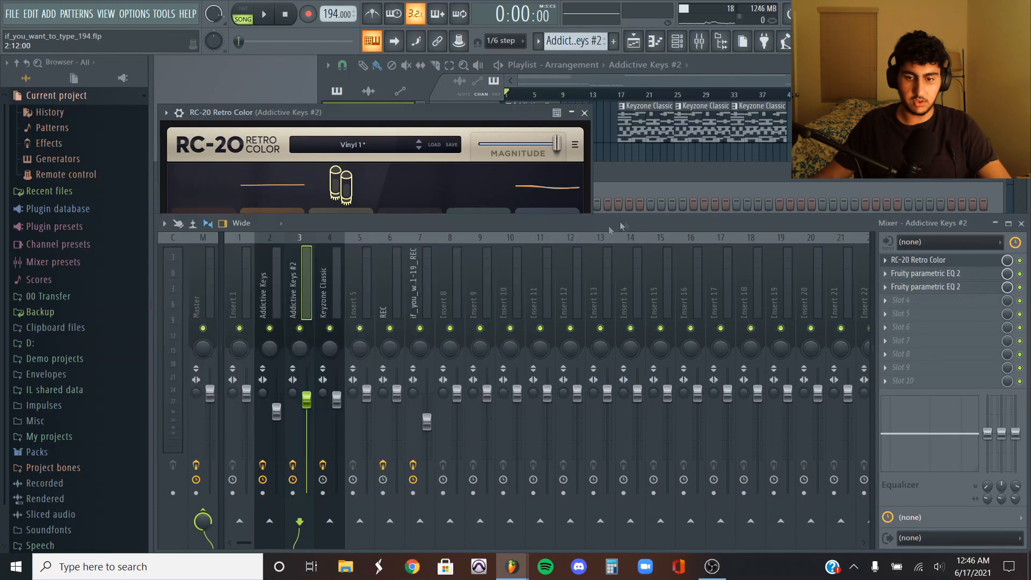
left_click(585, 112)
Try to copy the RC-20 Retro Color preset from the Addictive Keys mixer track onto the Addictive Keys #2 track.
left_click(282, 278)
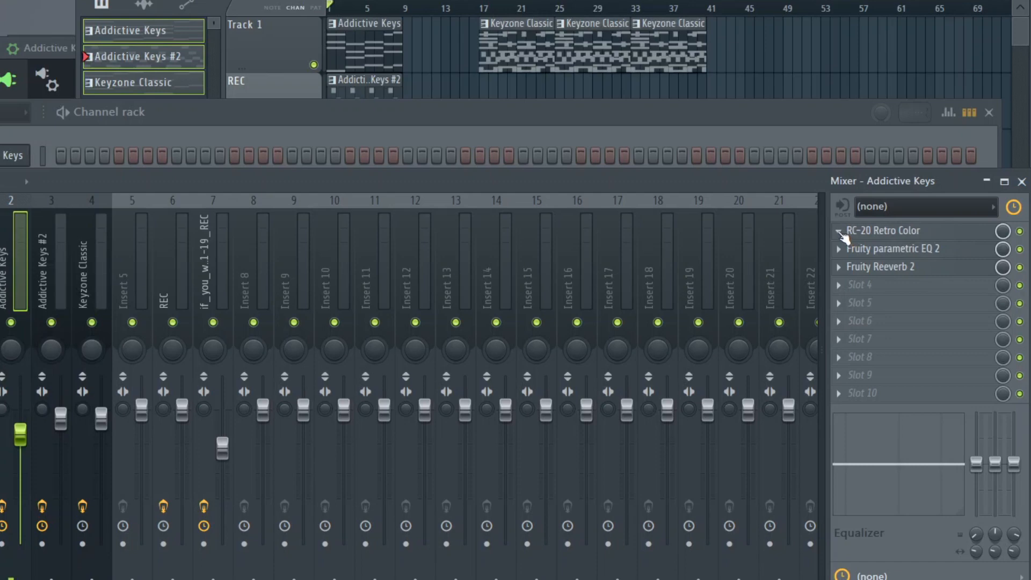
left_click(840, 231)
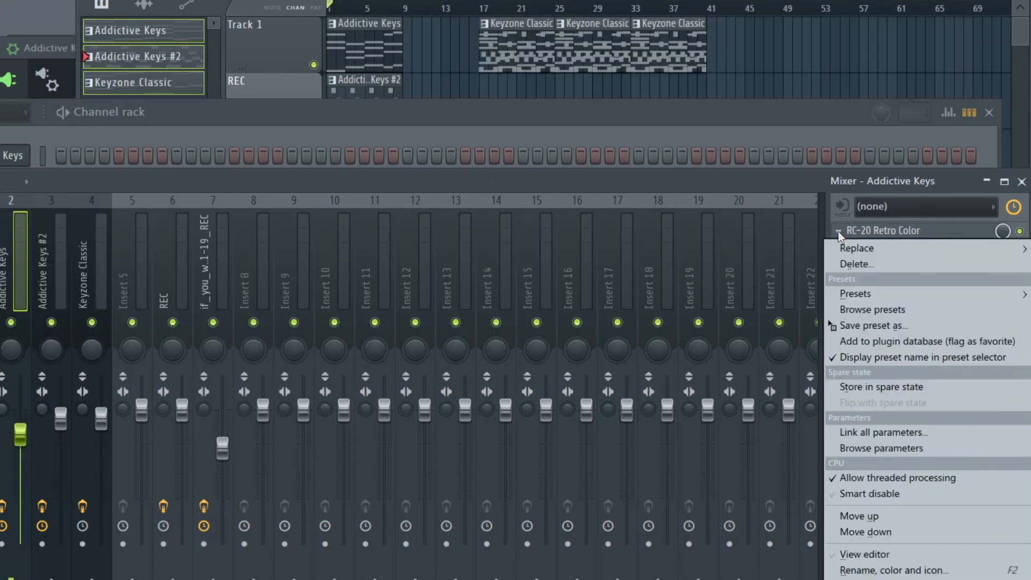
left_click_drag(918, 330, 64, 271)
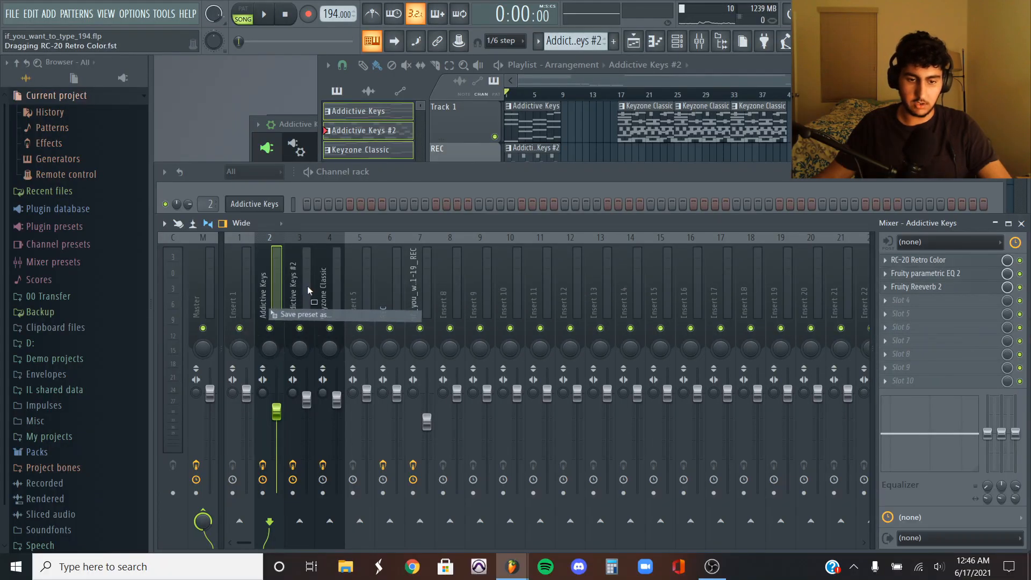
left_click_drag(308, 290, 308, 274)
Review the RC-20 Retro Color and Fruity parametric EQ 2 settings on the Addictive Keys #2 mixer track.
left_click(970, 262)
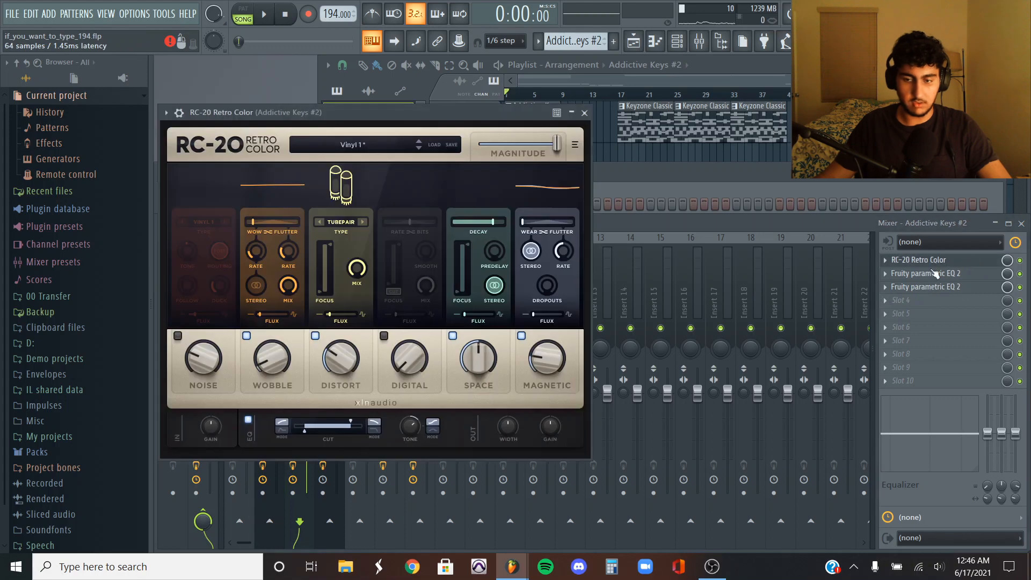
left_click(919, 260)
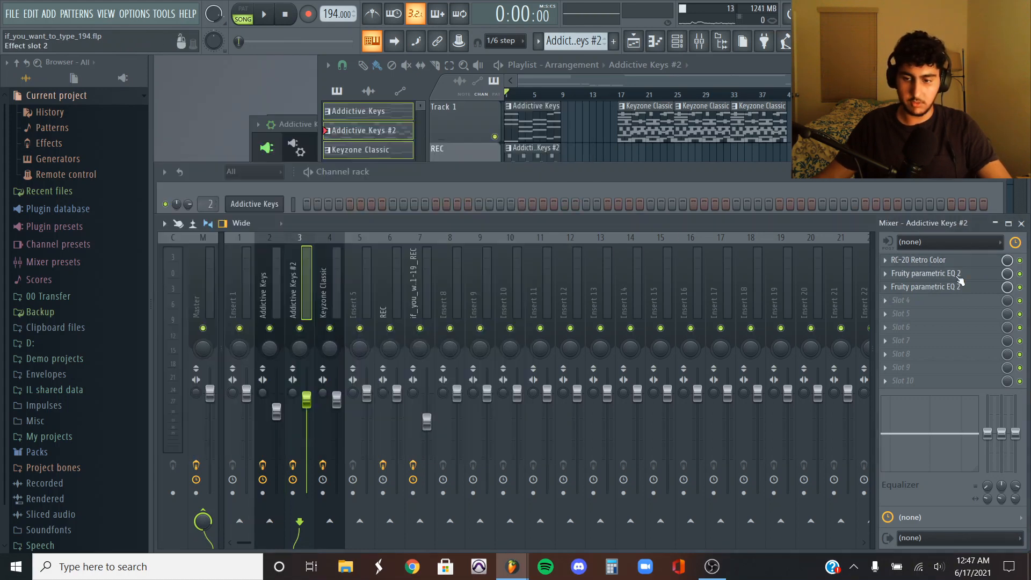
left_click(924, 273)
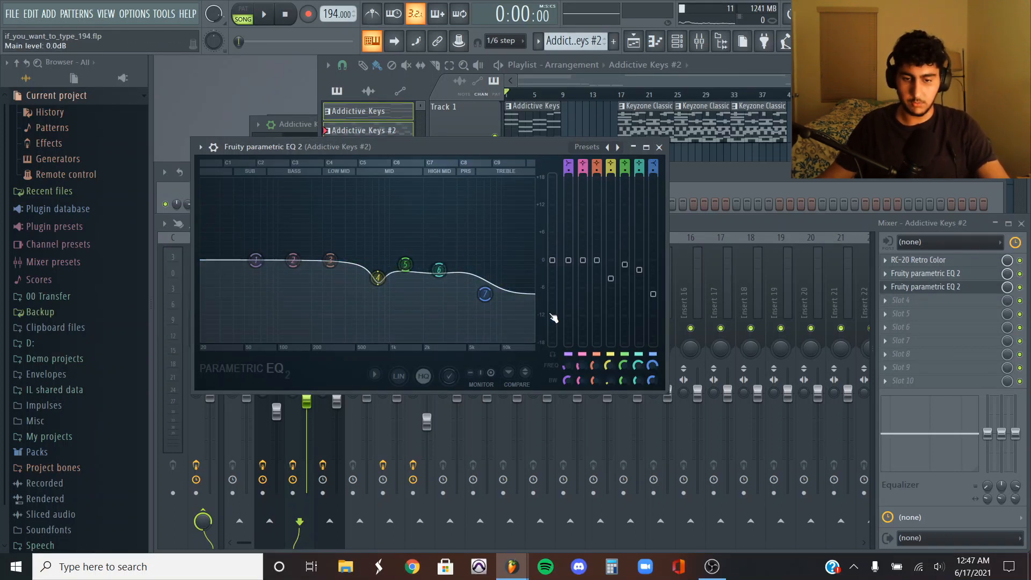
left_click(660, 146)
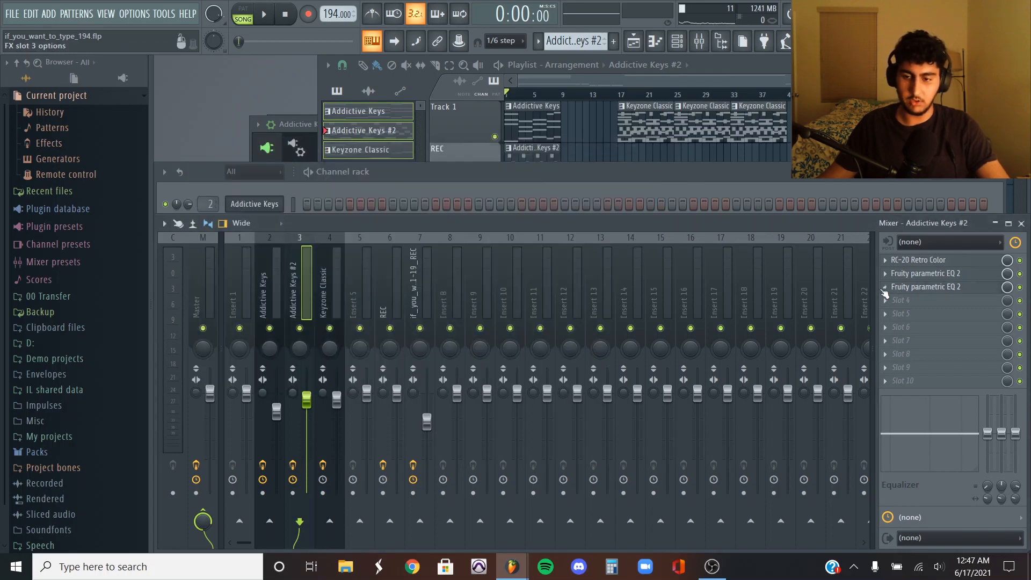
Open the Keyzone Classic instrument from the channel rack to view its Yamaha Grand Piano program.
left_click(498, 163)
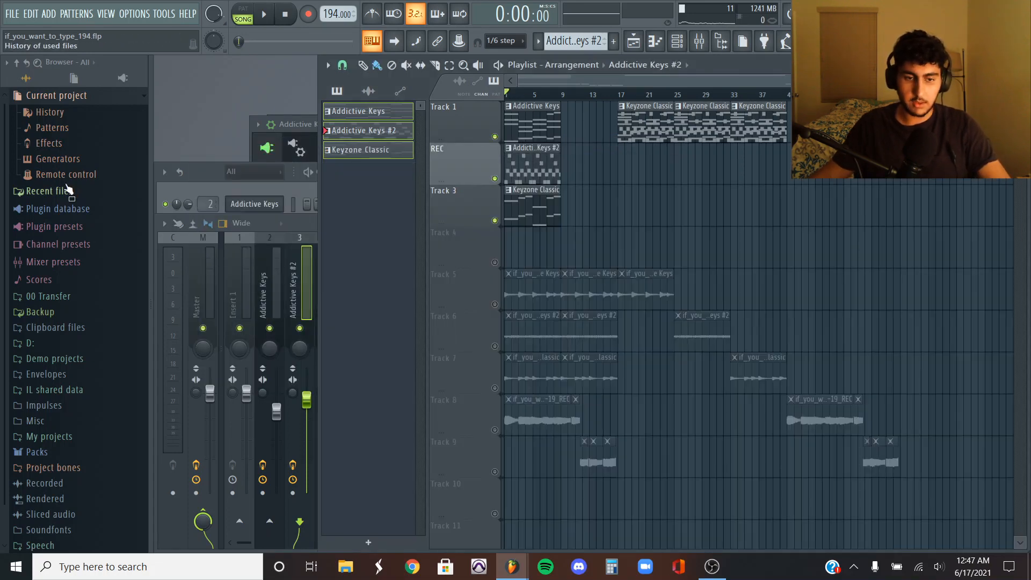
left_click(203, 179)
left_click(266, 248)
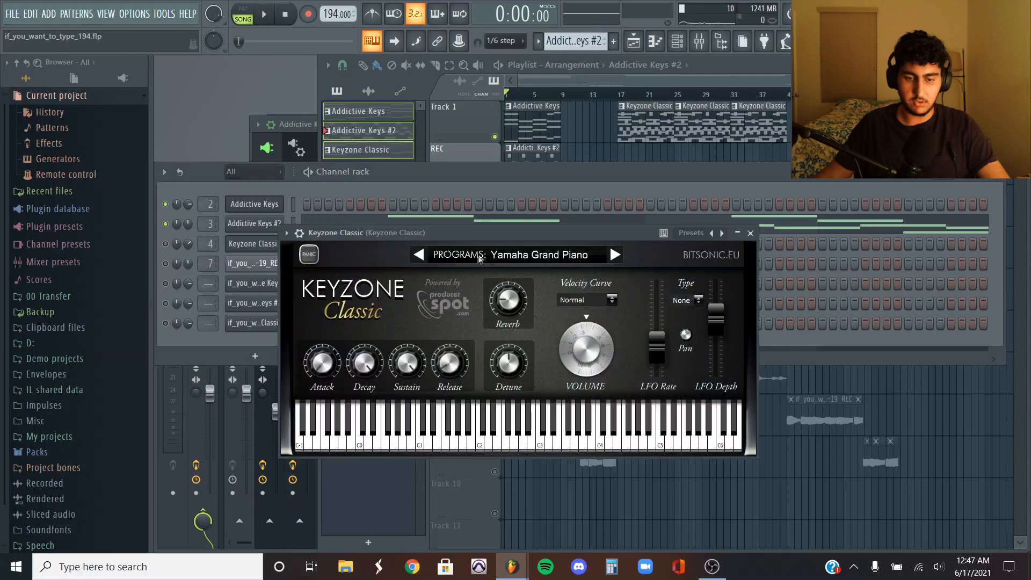
Open the Keyzone Classic pattern in the piano roll, highlight its lower-octave bass notes, clear the selection and play it.
left_click(598, 142)
double_click(552, 206)
scroll(490, 201, "down", 6)
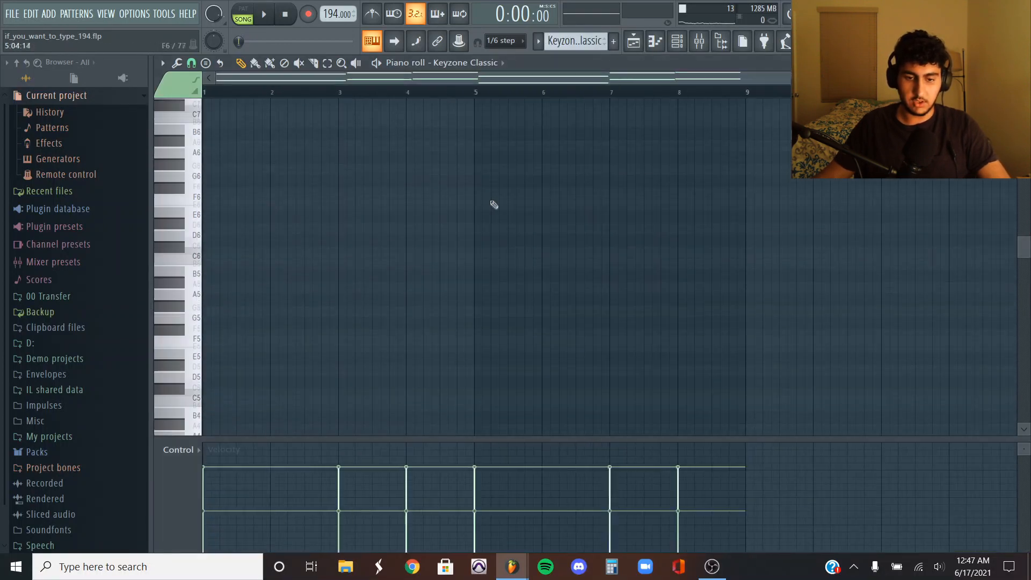
scroll(491, 195, "down", 5)
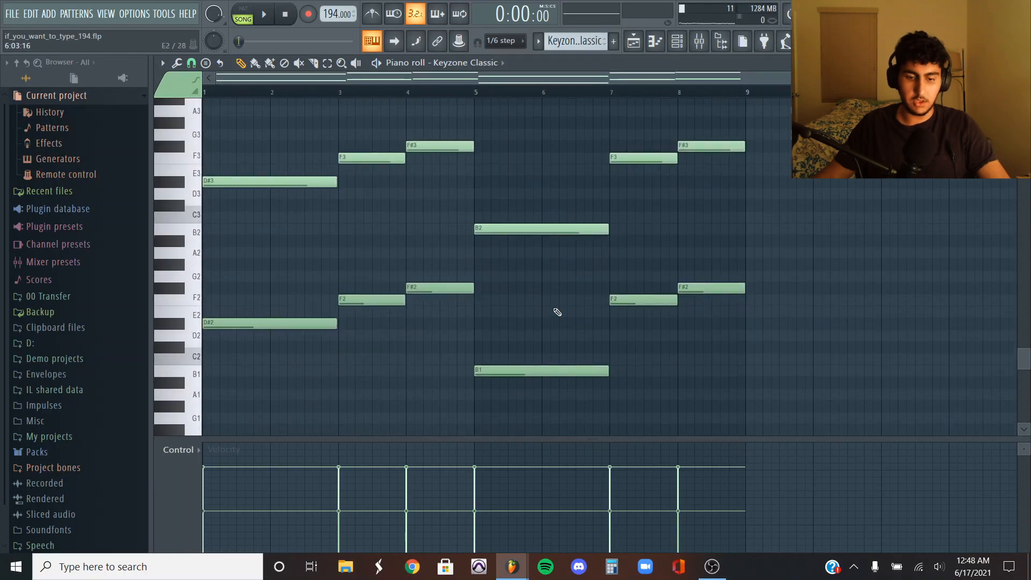
left_click_drag(794, 412, 244, 273)
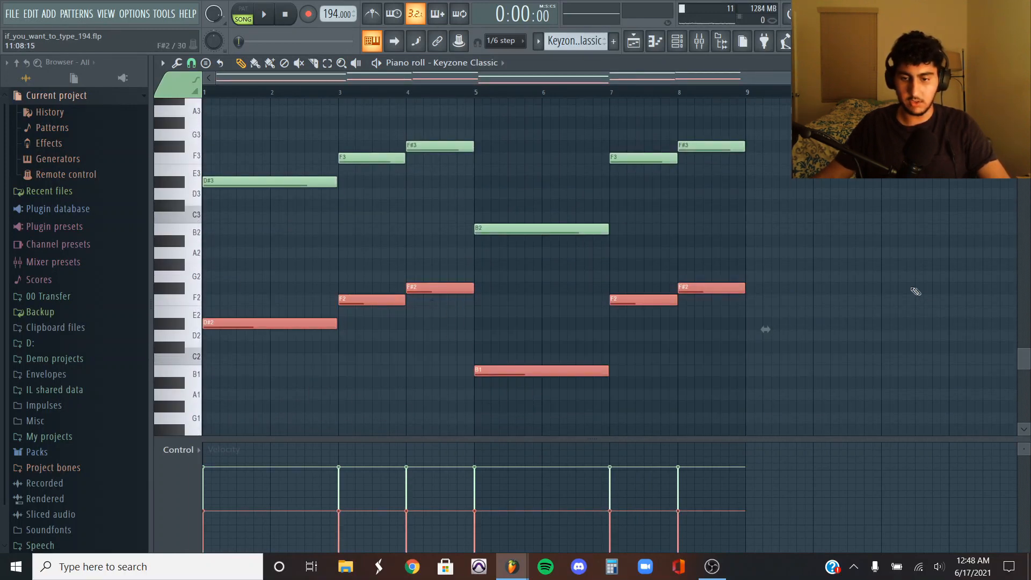
left_click(543, 322)
key("space")
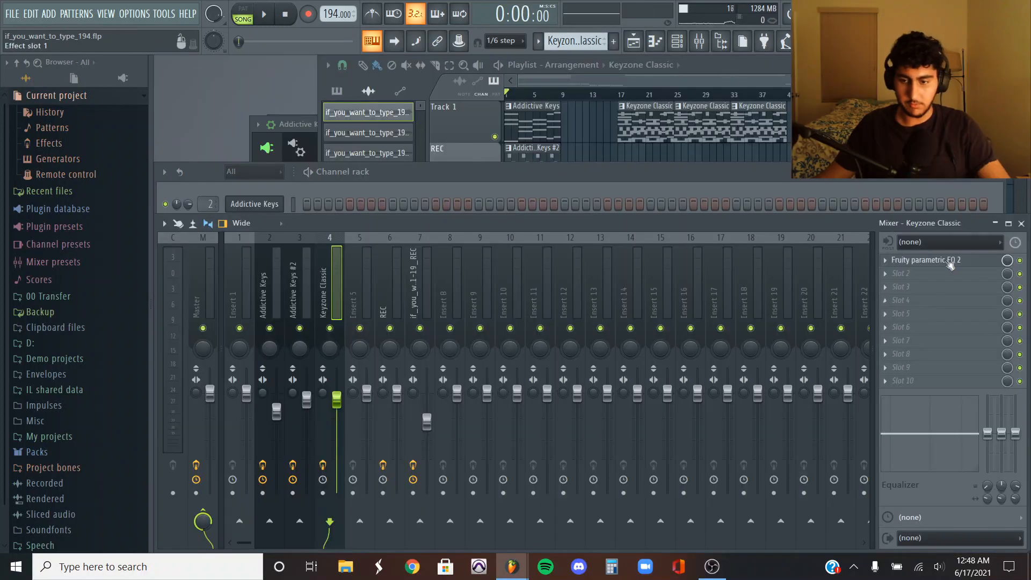
Review the Fruity parametric EQ 2 on the Keyzone Classic mixer track and the Guitar Rig 6 preset on the REC track.
left_click(945, 260)
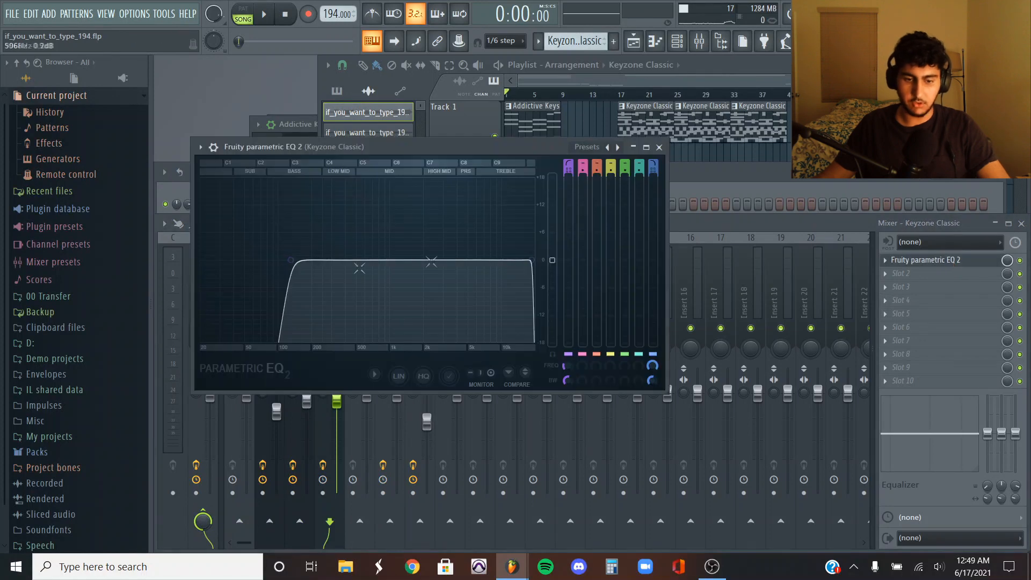
left_click(659, 148)
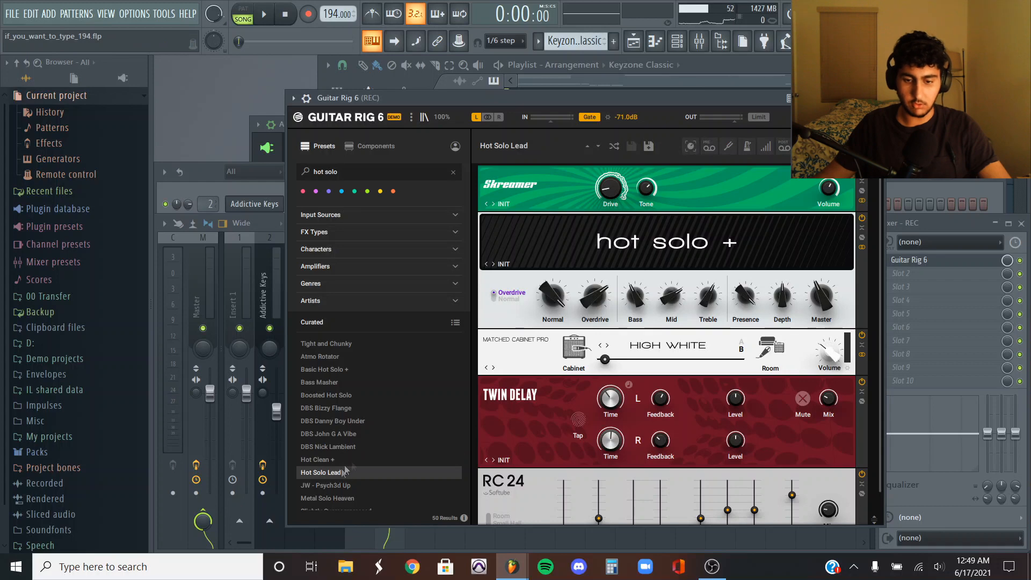
left_click(877, 98)
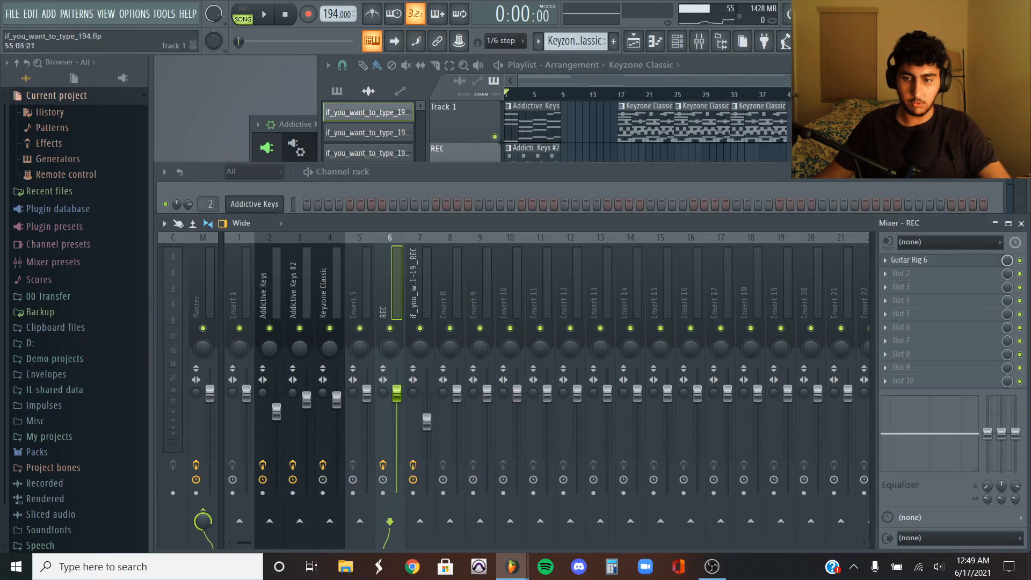
Locate the recorded guitar clips on Track 11 and Track 12 in the playlist and play them.
left_click(874, 161)
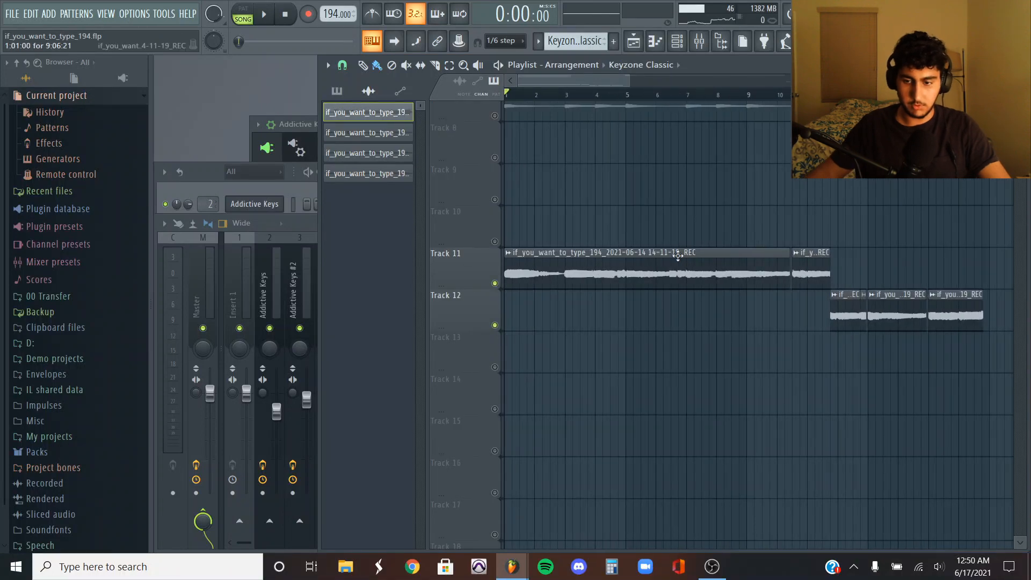
scroll(678, 255, "down", 1)
scroll(814, 215, "down", 1)
scroll(884, 195, "down", 1)
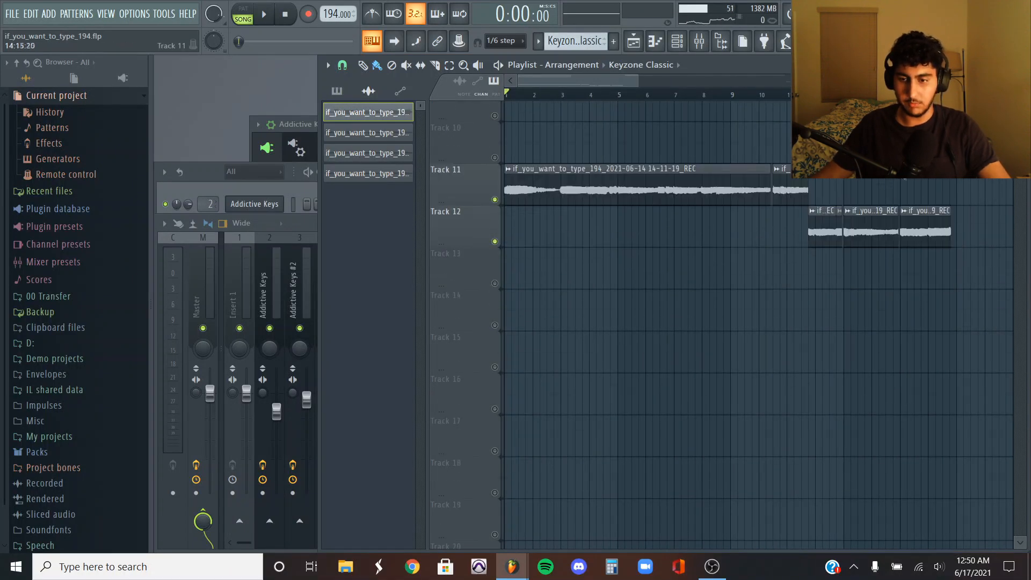
key("space")
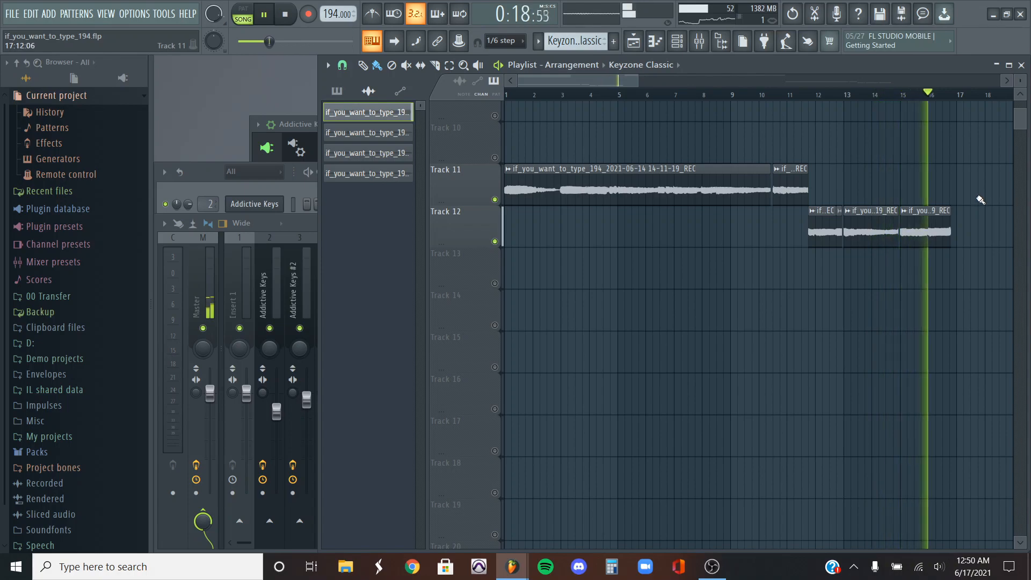
scroll(980, 203, "up", 1)
key("space")
Examine the gap between the last two Track 12 recordings, then review the recording's sampler settings and its declicking mode options.
scroll(918, 214, "up", 3)
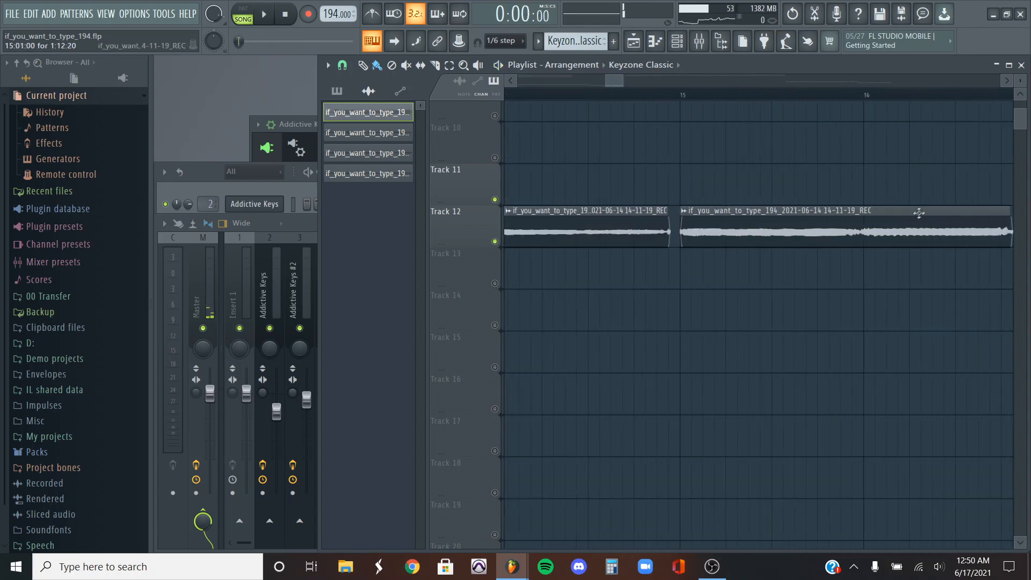
scroll(681, 231, "down", 5)
scroll(716, 255, "up", 5)
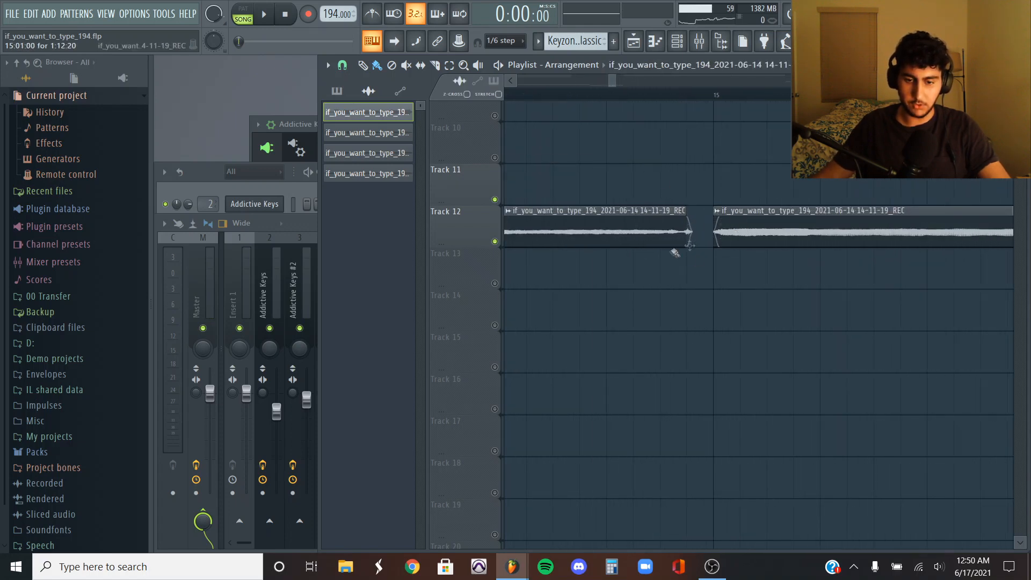
double_click(717, 238)
left_click_drag(411, 168, 339, 134)
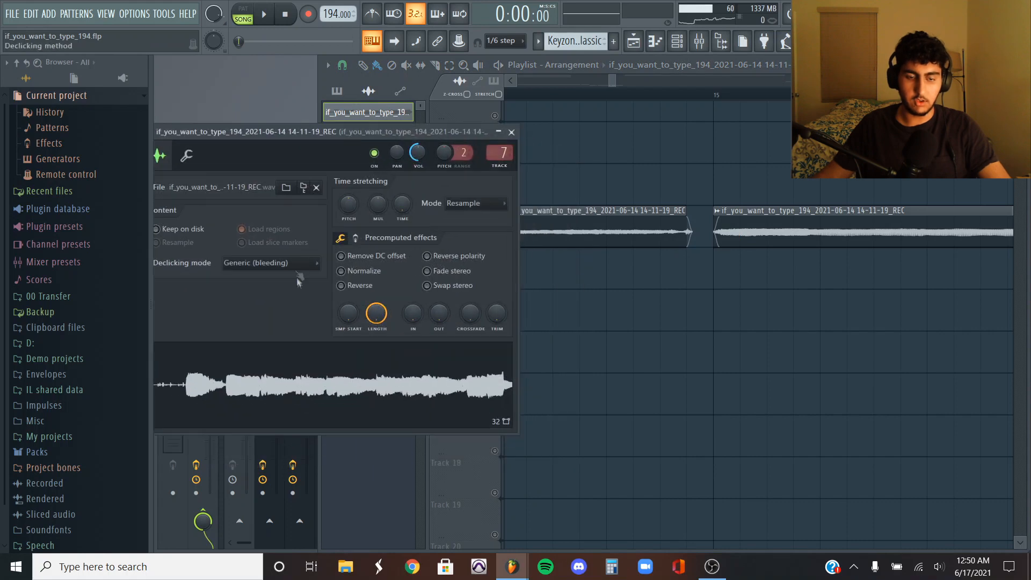
left_click_drag(419, 130, 584, 179)
double_click(789, 231)
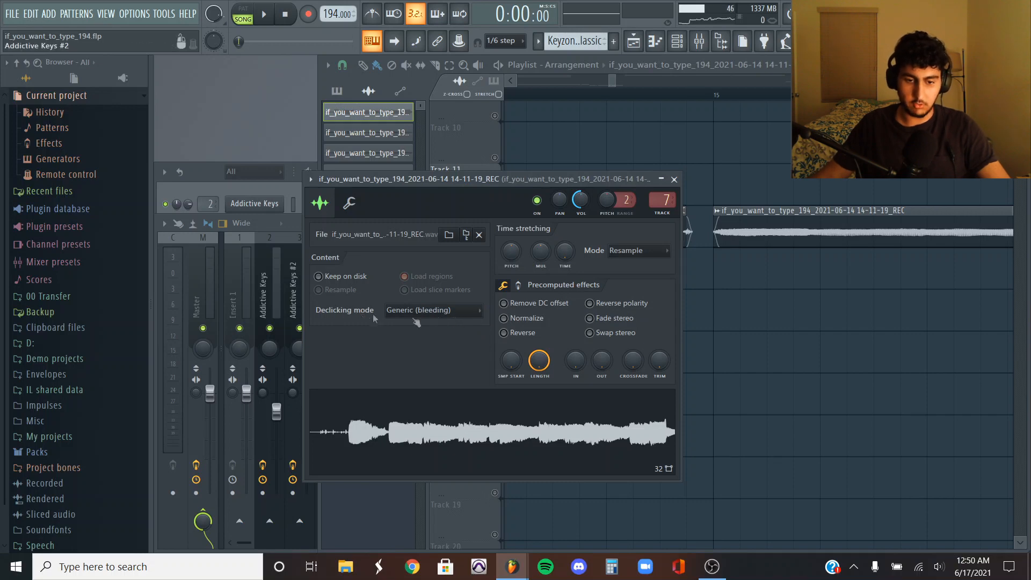
left_click(470, 316)
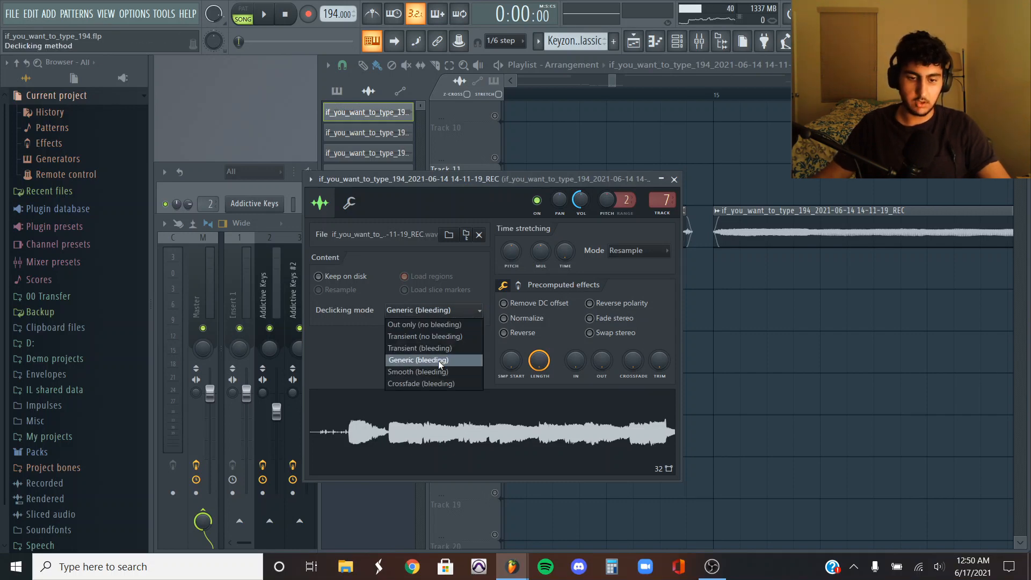
left_click(838, 342)
scroll(837, 342, "down", 10)
scroll(827, 338, "up", 4)
scroll(791, 329, "up", 2)
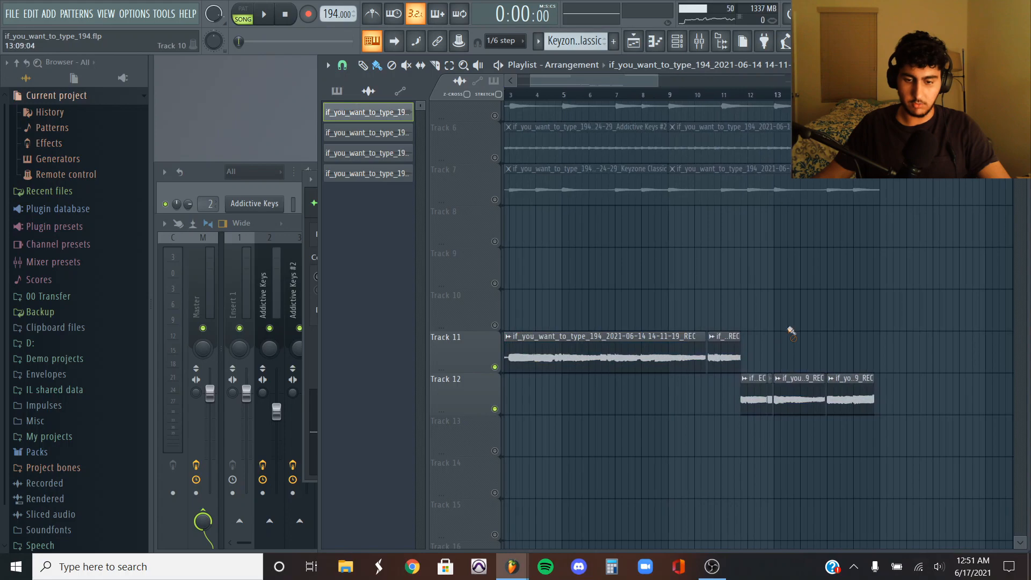
scroll(752, 339, "down", 3)
scroll(739, 341, "up", 5)
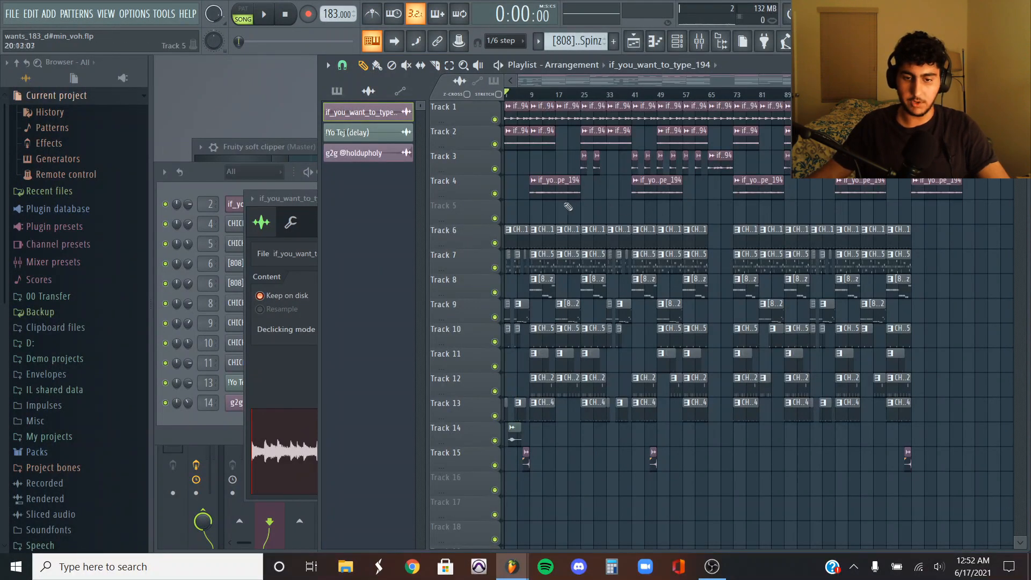
Show the 183 BPM project's channels in the channel rack and expand the D: folder of drum kits in the browser.
scroll(509, 217, "up", 4)
scroll(510, 218, "down", 1)
key("F6")
scroll(58, 315, "down", 1)
left_click(57, 316)
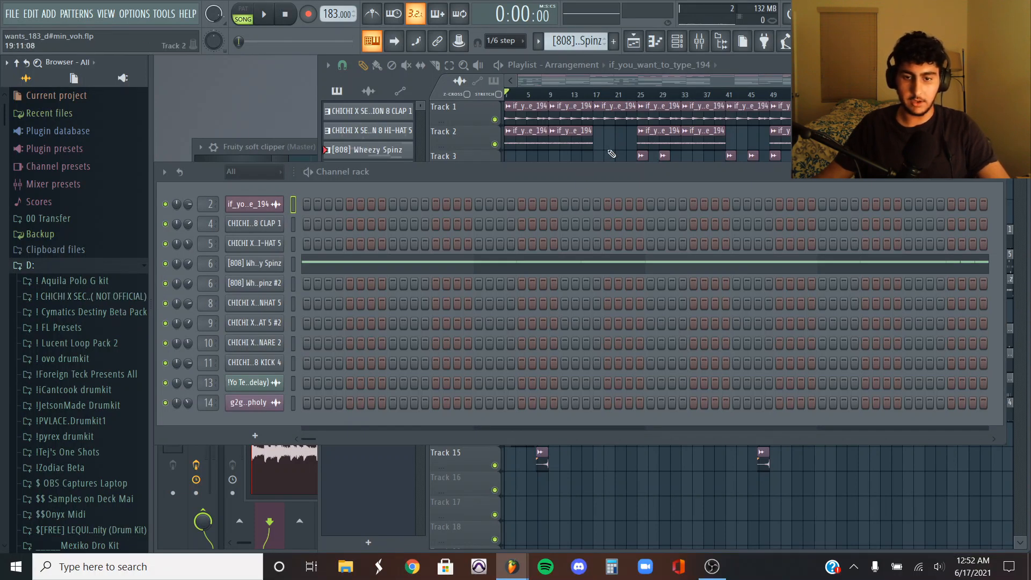
Play the CHICHI X SECTION 8 CLAP 1 pattern, then open the CHICHI X SECTION 8 HI-HAT 5 pattern in the piano roll and play it.
key("F5")
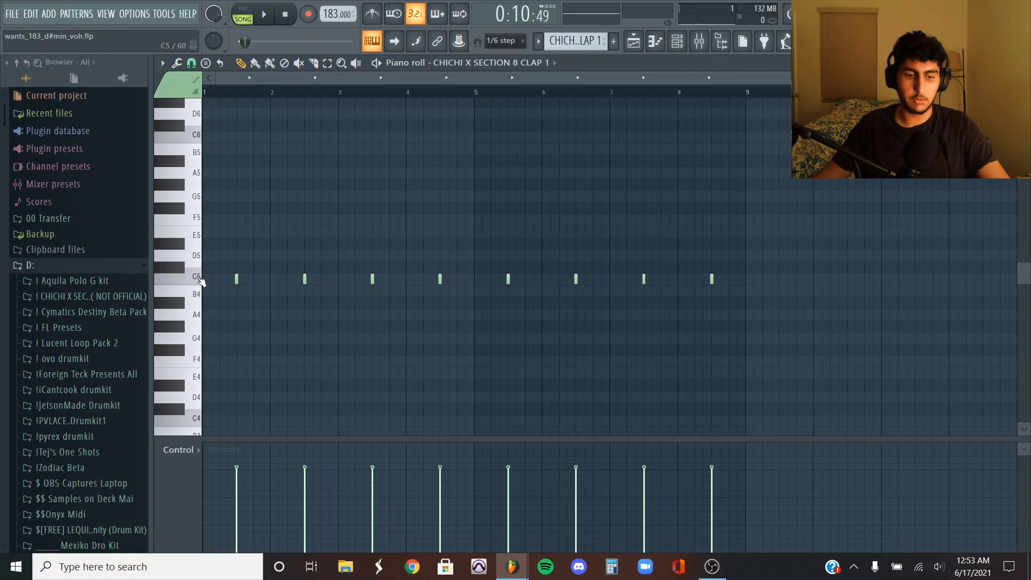
key("space")
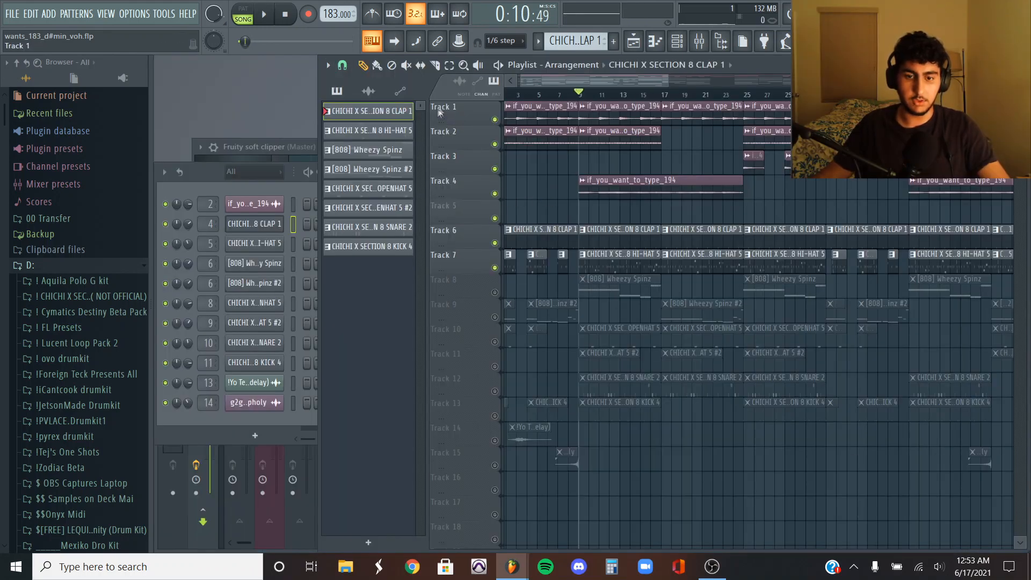
double_click(608, 261)
right_click(371, 163, "ctrl")
key("ctrl+l")
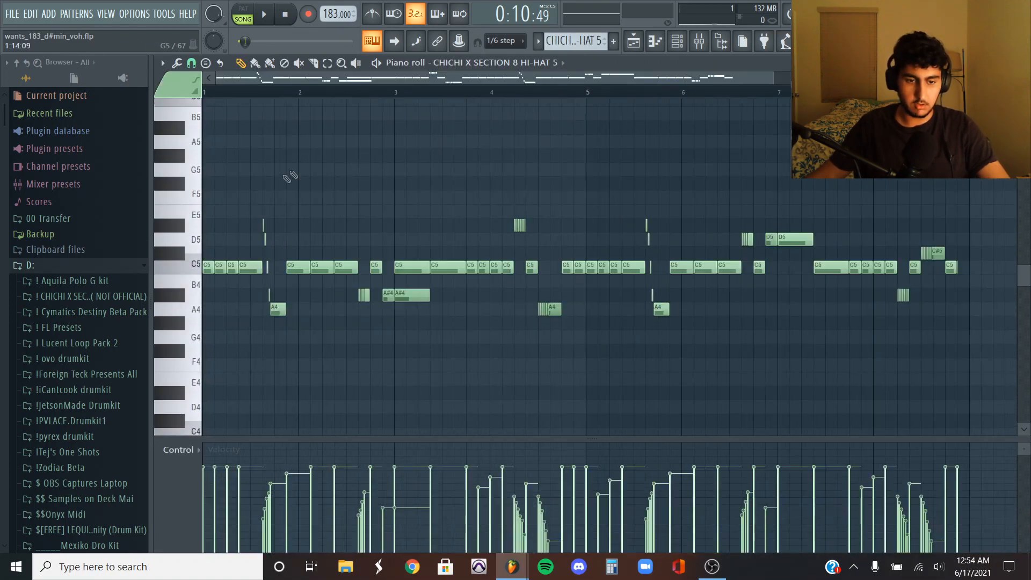
key("space")
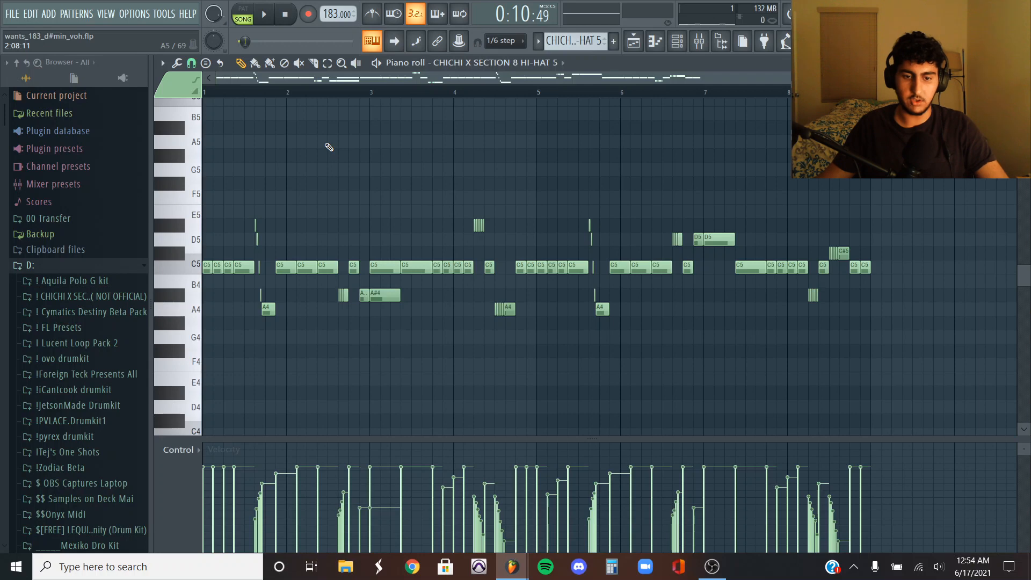
Examine the A#4 roll in the hi-hat pattern and the snap step sizes available in the piano roll.
scroll(422, 135, "up", 1)
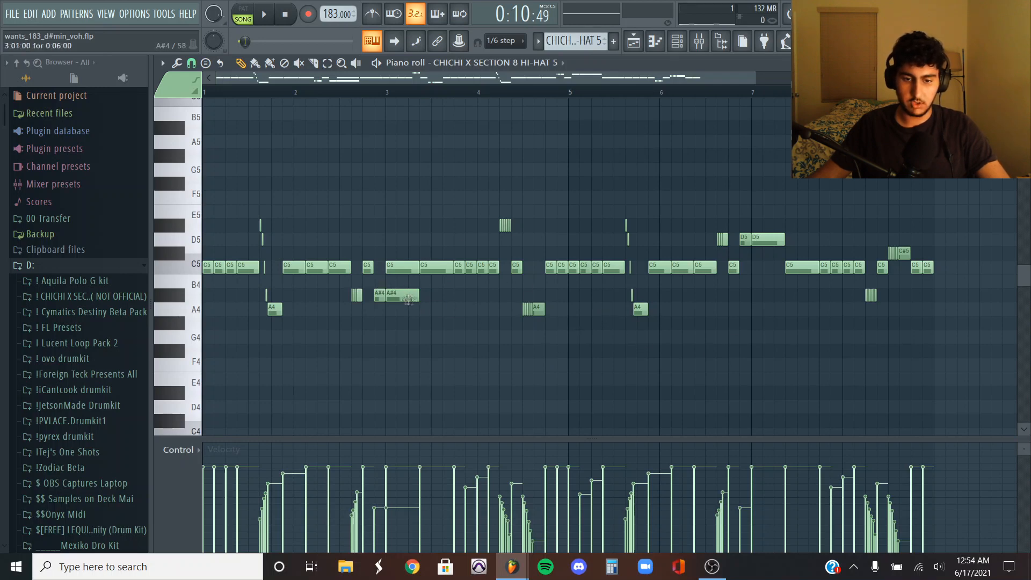
scroll(479, 315, "up", 4)
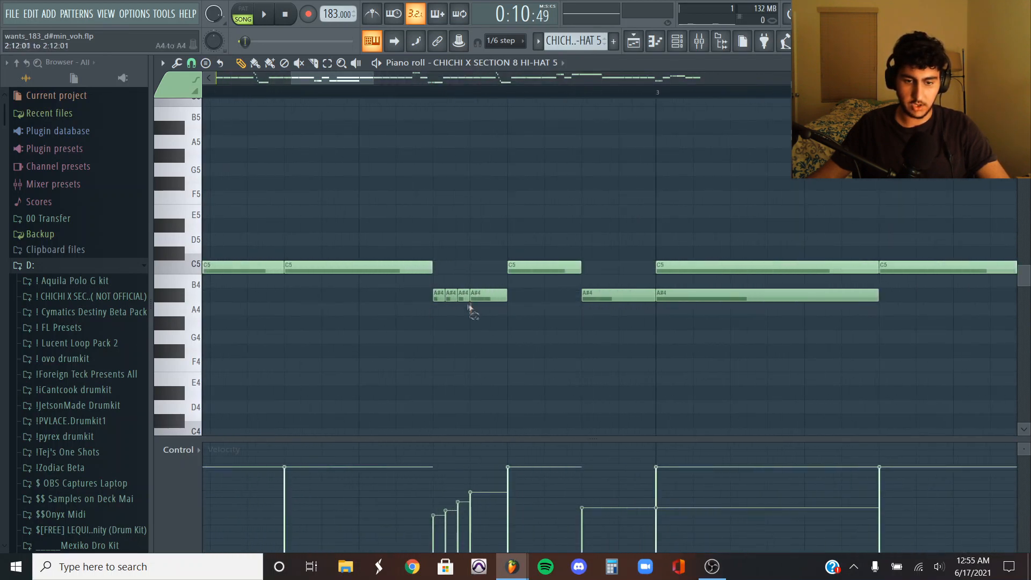
left_click(197, 65)
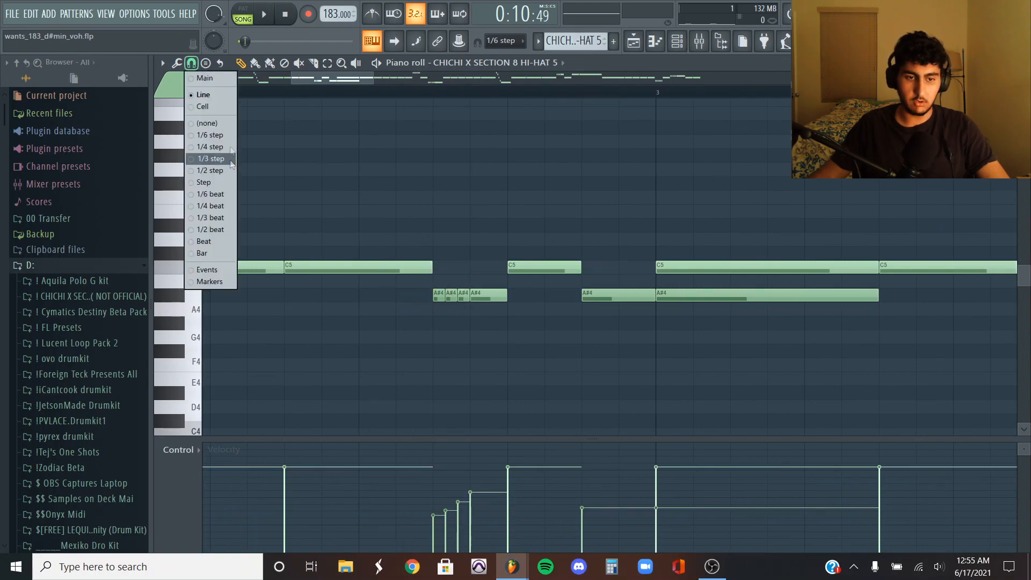
left_click(514, 175)
Highlight the descending hi-hat roll before bar 2 and a further group of notes, clearing each selection.
scroll(376, 268, "down", 4)
scroll(250, 318, "up", 3)
left_click_drag(387, 318, 322, 205)
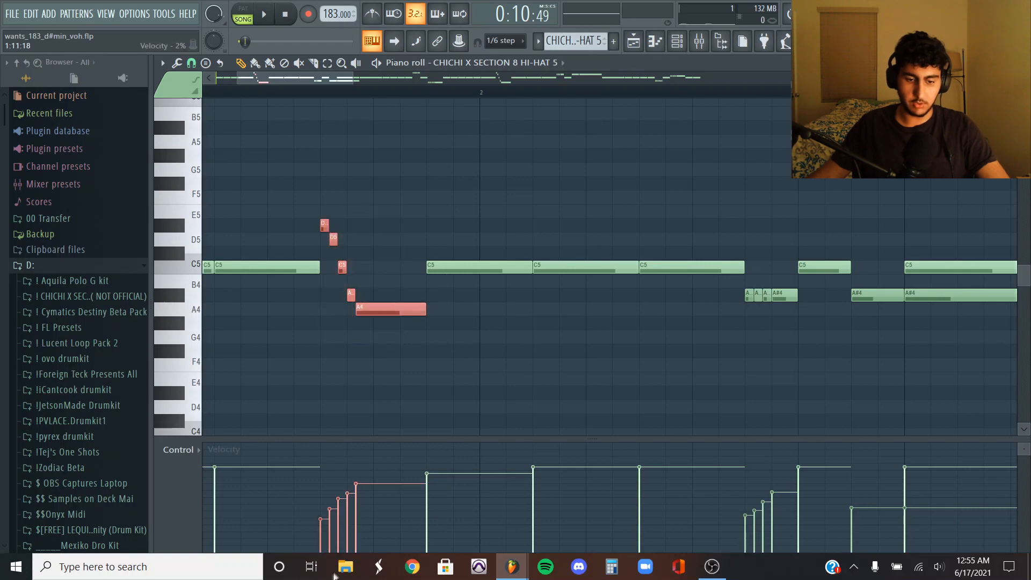
left_click(660, 366, "ctrl")
scroll(863, 317, "down", 5)
scroll(870, 324, "up", 3)
left_click_drag(634, 319, 423, 311)
left_click(677, 380, "ctrl")
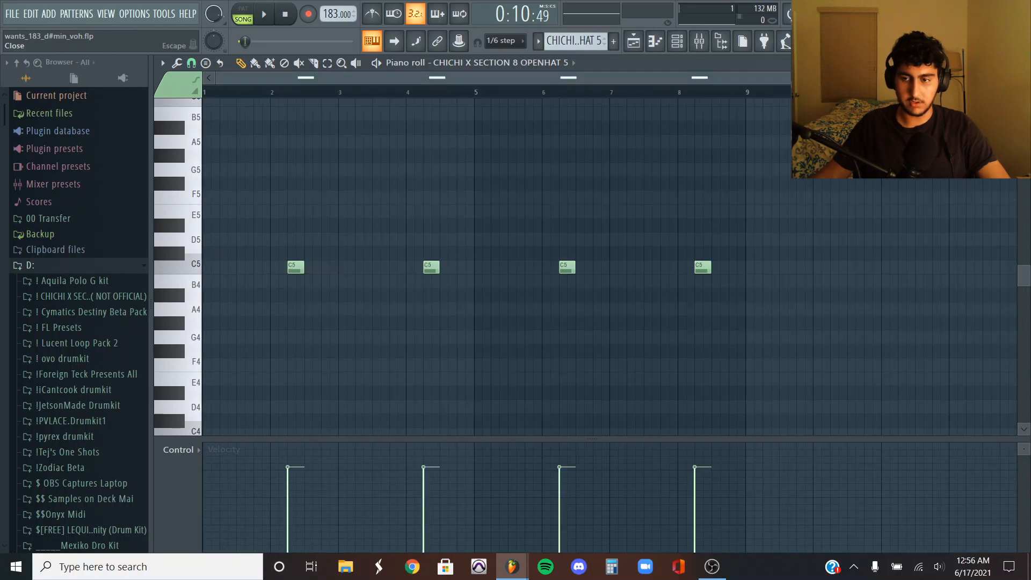
Review the sample and envelope settings of the CHICHI X SECTION 8 OPENHAT 5 channel and play its pattern.
left_click(1022, 63)
left_click(281, 306)
left_click(210, 171)
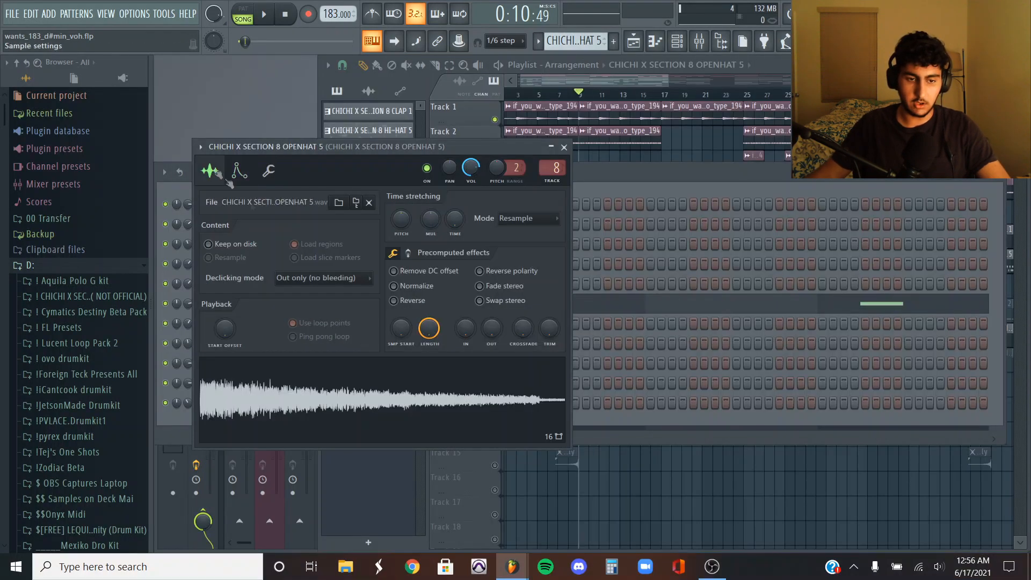
left_click(240, 171)
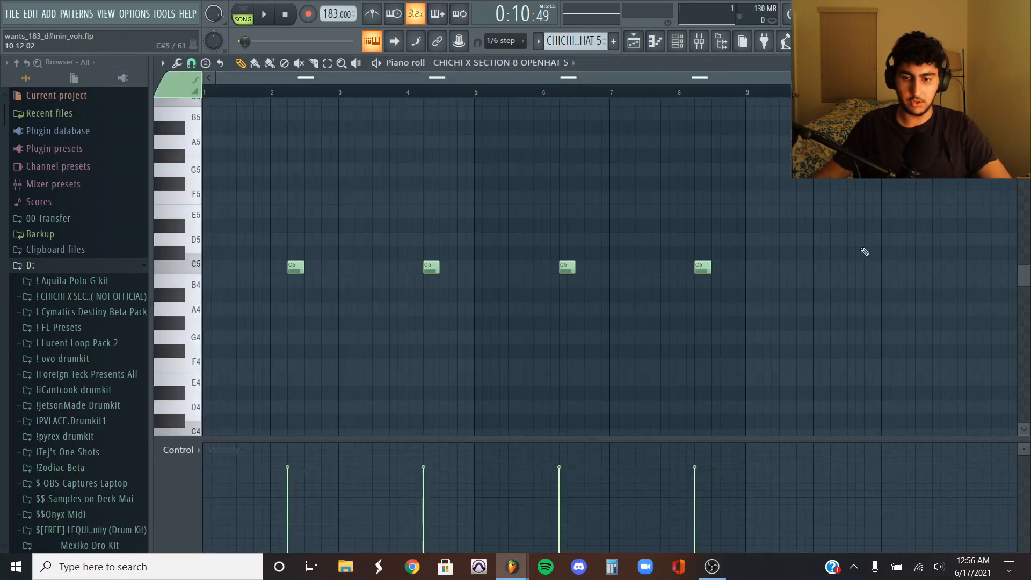
key("space")
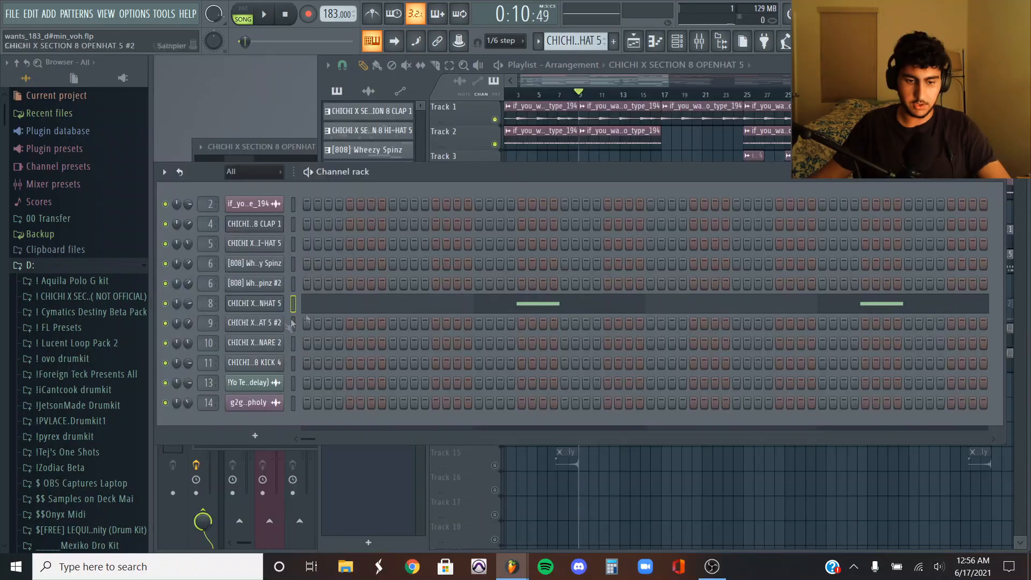
View the CHICHI X SECTION 8 OPENHAT 5 #2 pattern, then review the reverse and fade-in settings in its sampler.
double_click(613, 369)
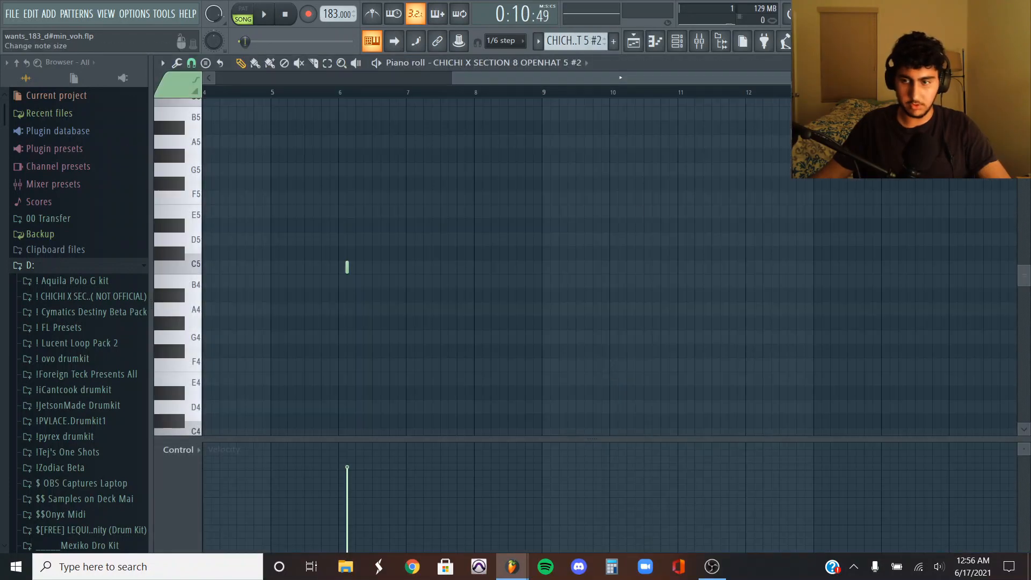
key("Escape")
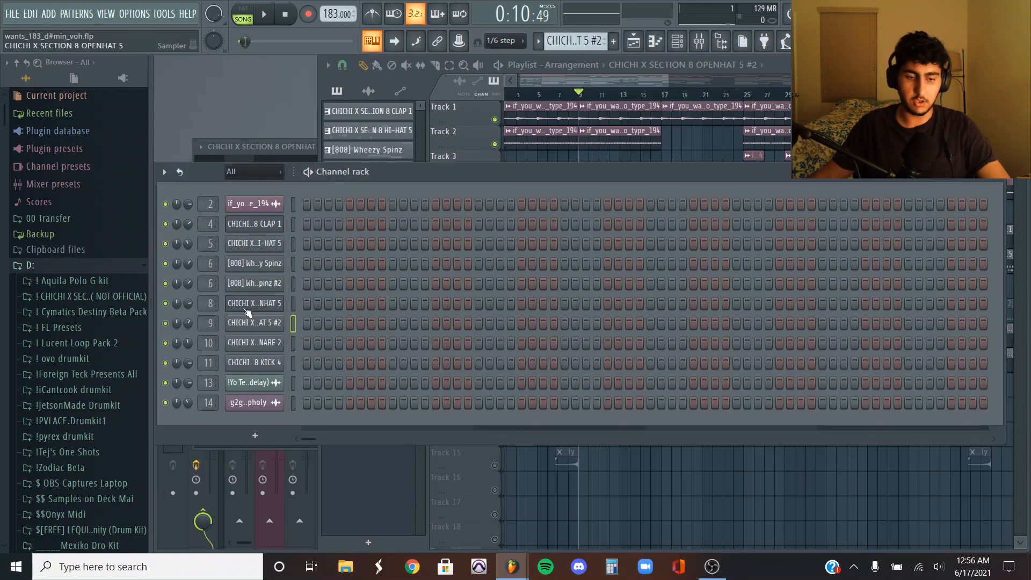
right_click(276, 304)
left_click(257, 326)
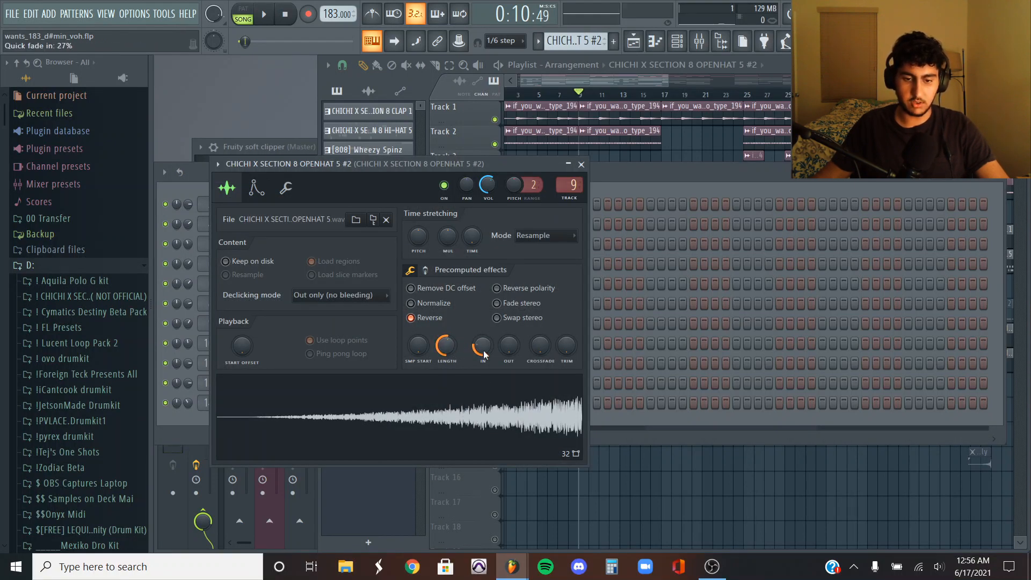
left_click(655, 161)
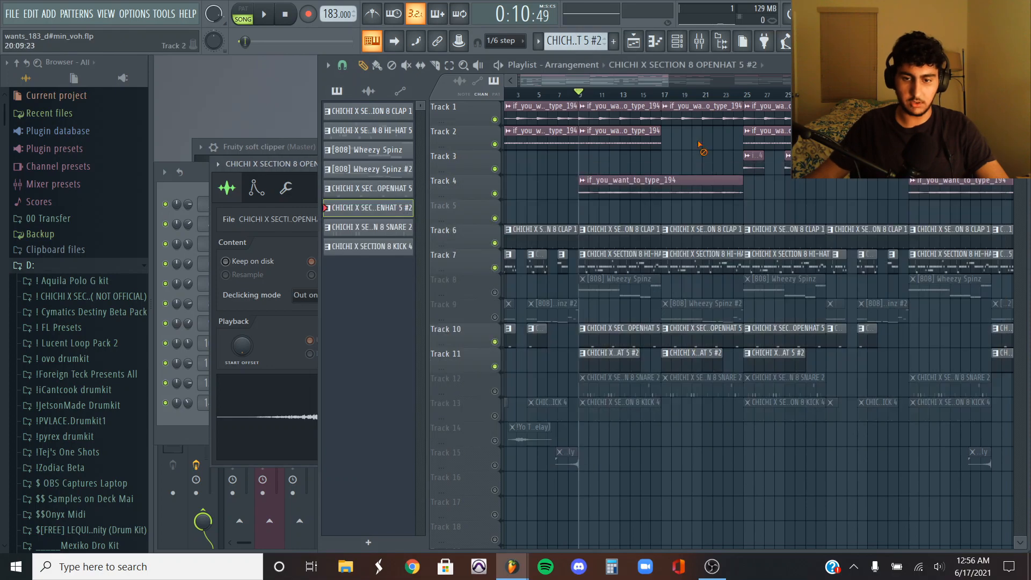
Open the CHICHI X SECTION 8 OPENHAT 5 #2 pattern in the piano roll and play it with the beat.
double_click(631, 370)
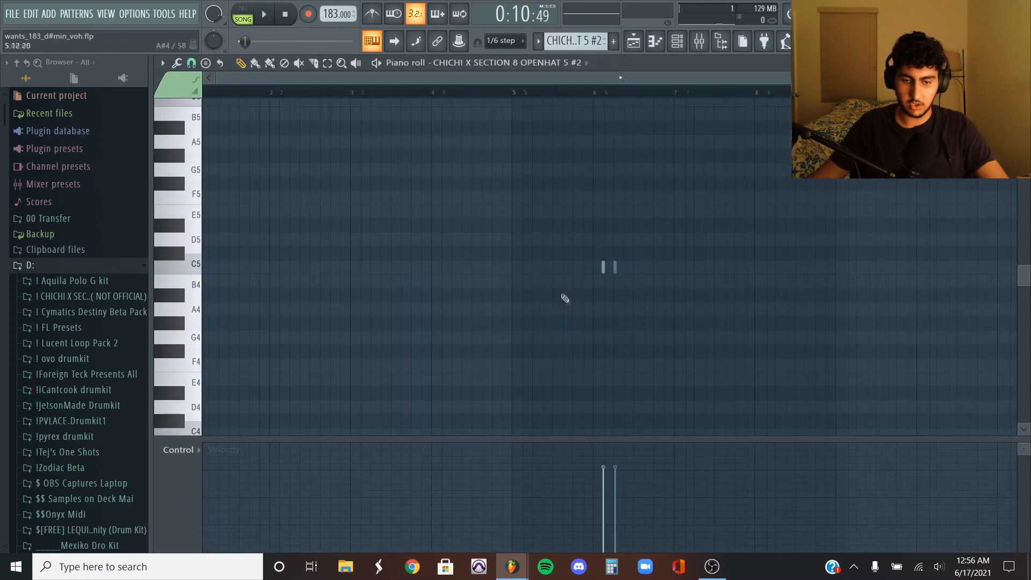
key("space")
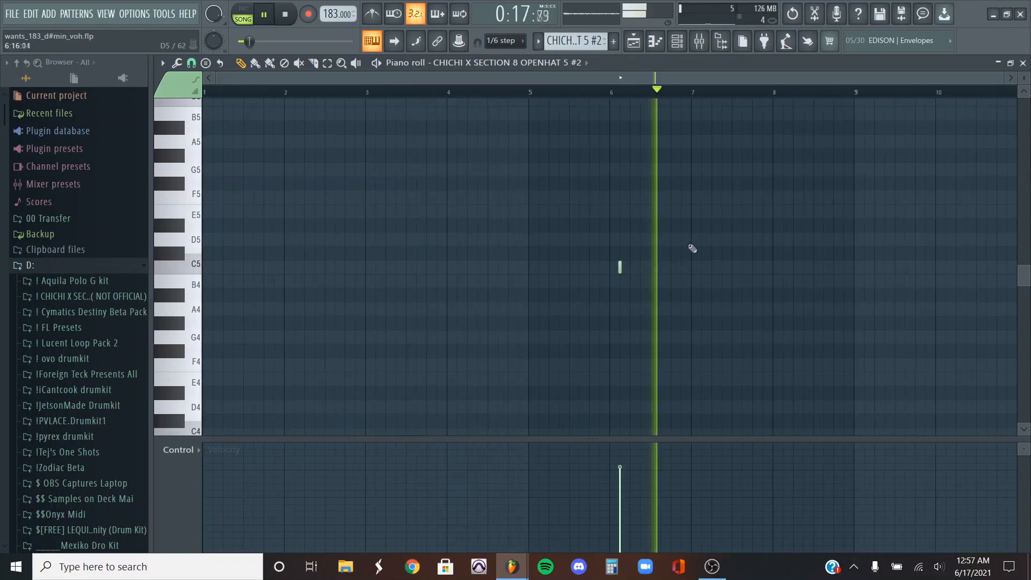
key("space")
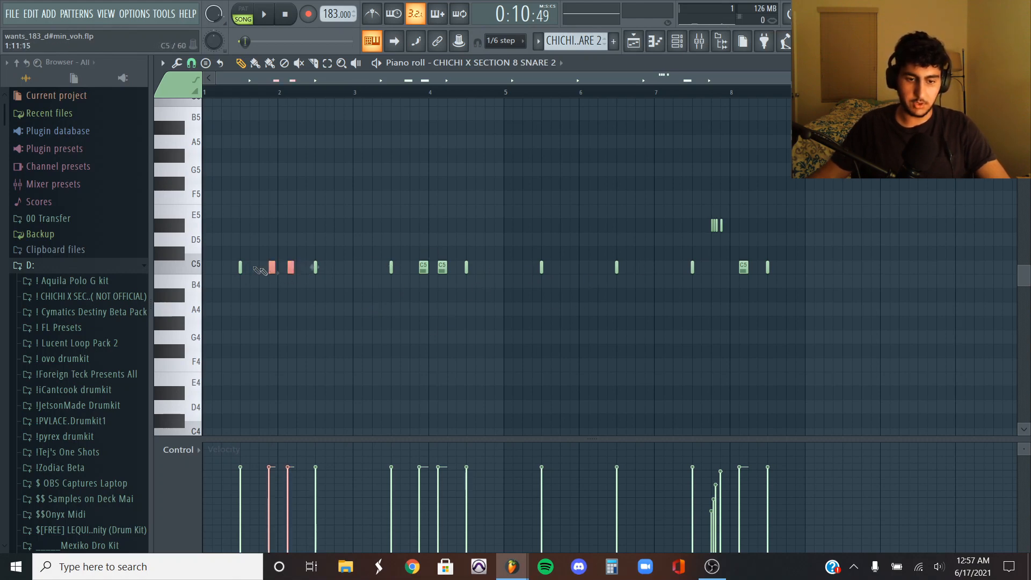
Examine the higher-pitched snare roll before bar 8 in the CHICHI X SECTION 8 SNARE 2 pattern and play the pattern.
scroll(718, 224, "up", 5, "ctrl")
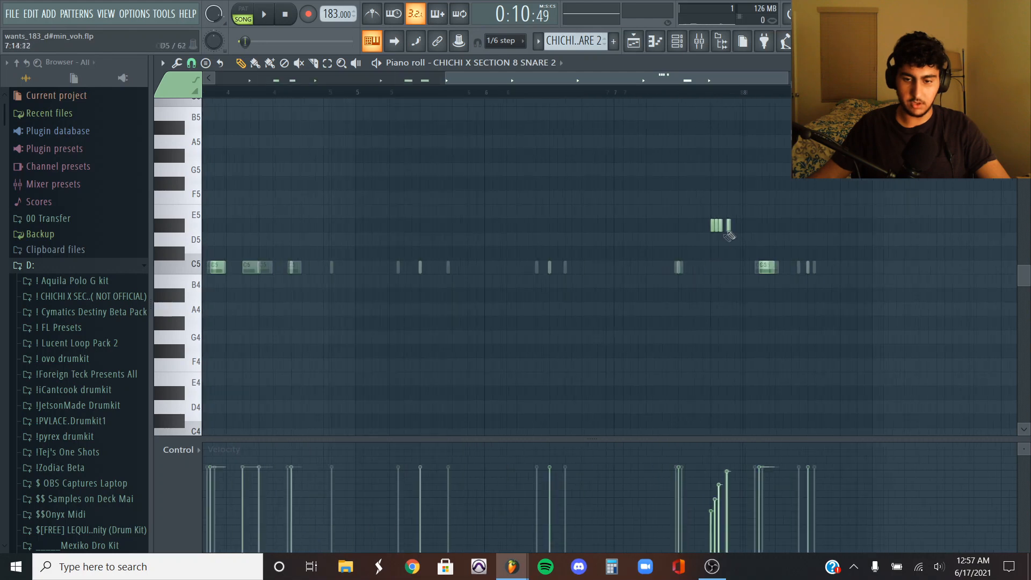
scroll(805, 264, "down", 6, "ctrl")
key("space")
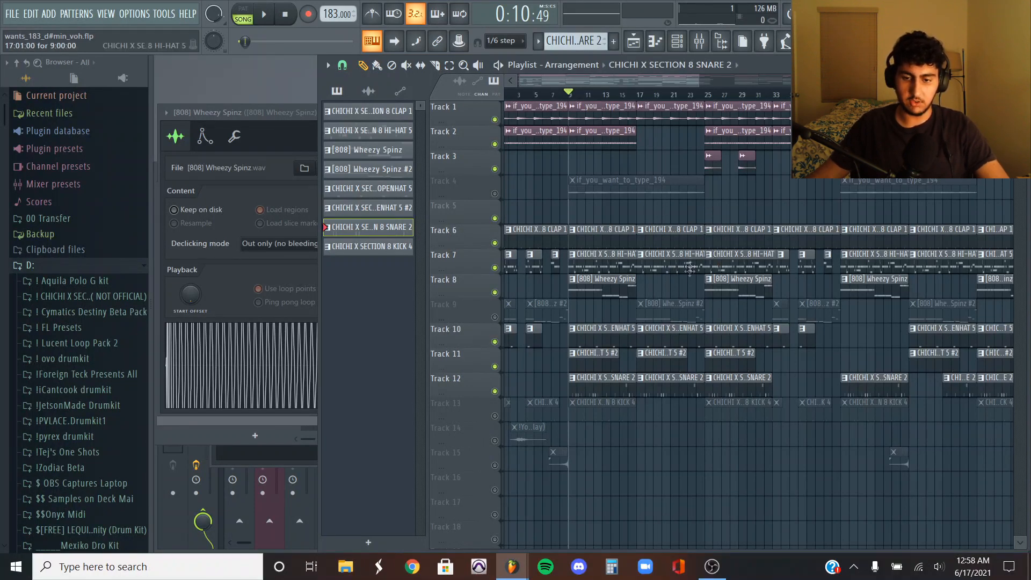
Review the [808] Wheezy Spinz channel's sampler settings and open its pattern in the piano roll.
key("F6")
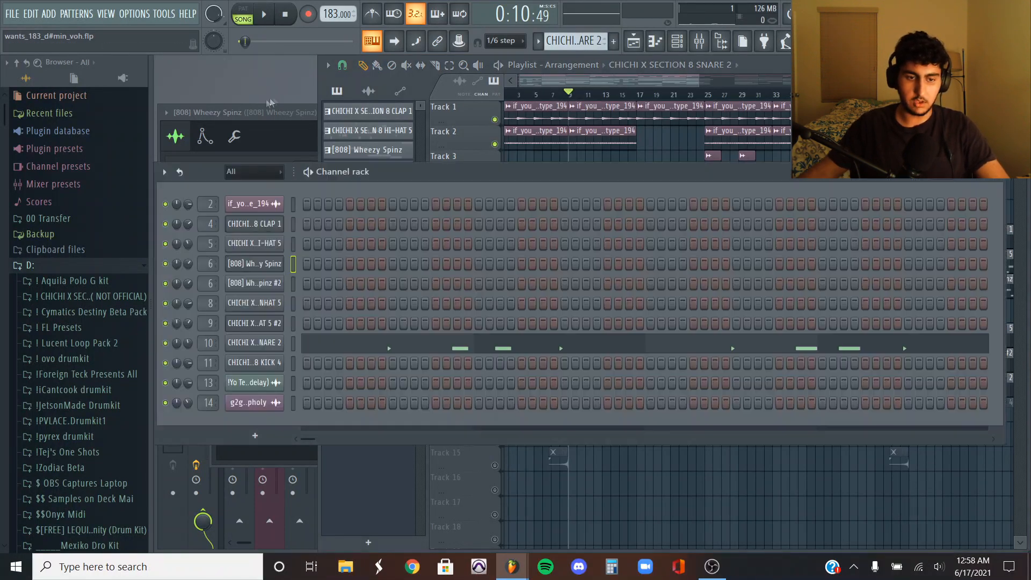
left_click(297, 147)
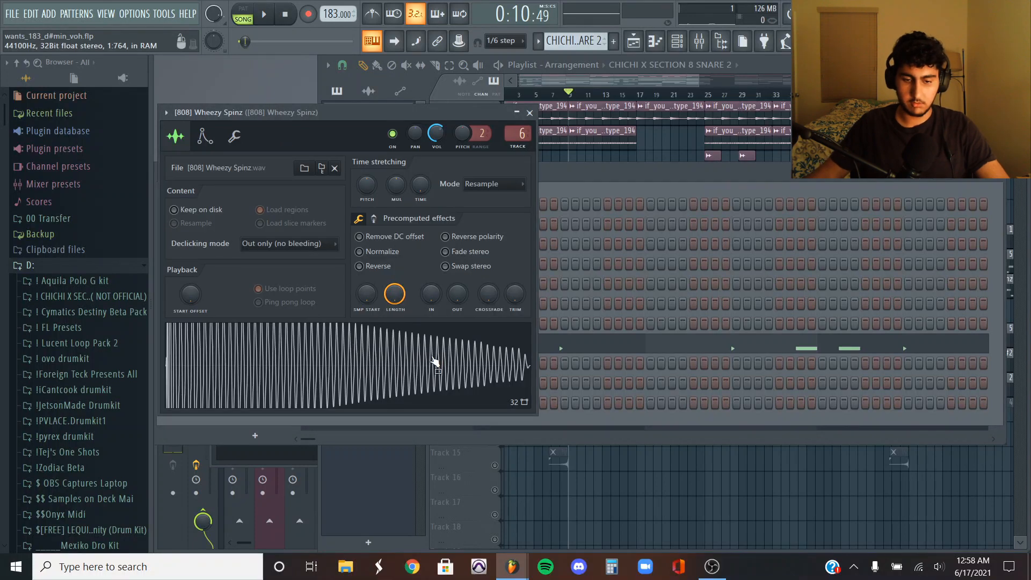
key("F7")
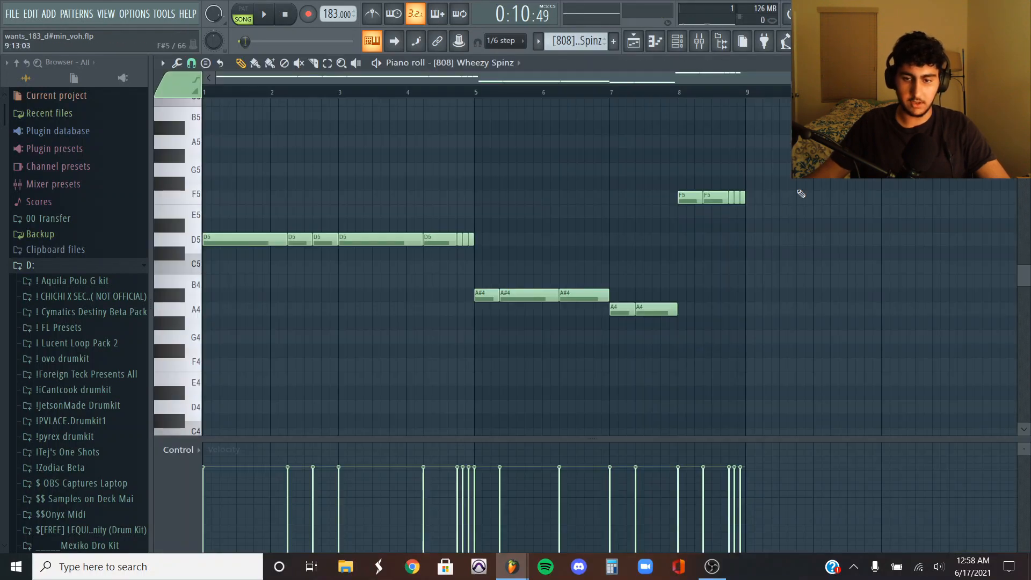
Examine the short F5 notes before bar 9 in the [808] Wheezy Spinz pattern and play the pattern.
left_click_drag(732, 208, 731, 210)
left_click(726, 216, "ctrl")
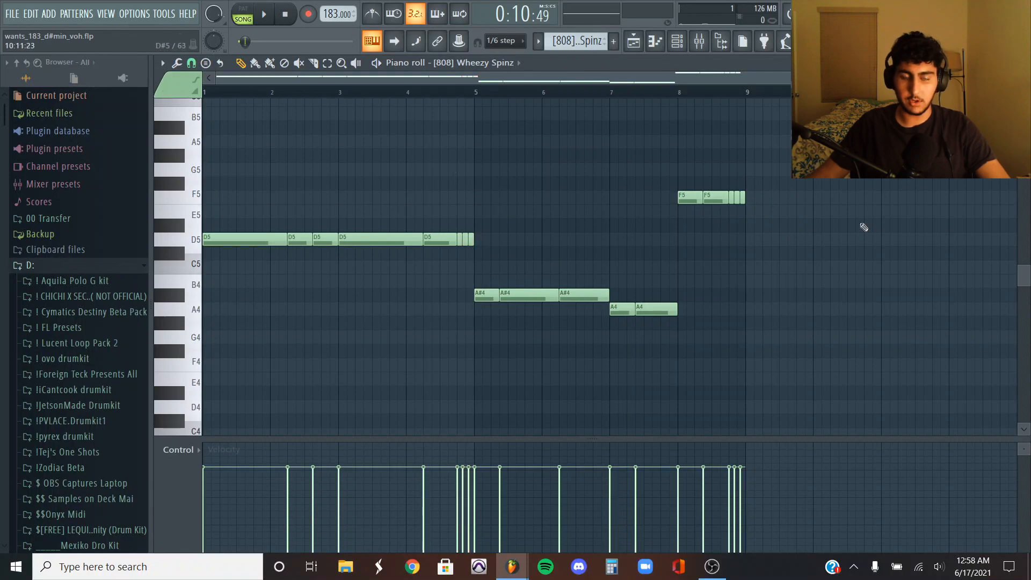
key("space")
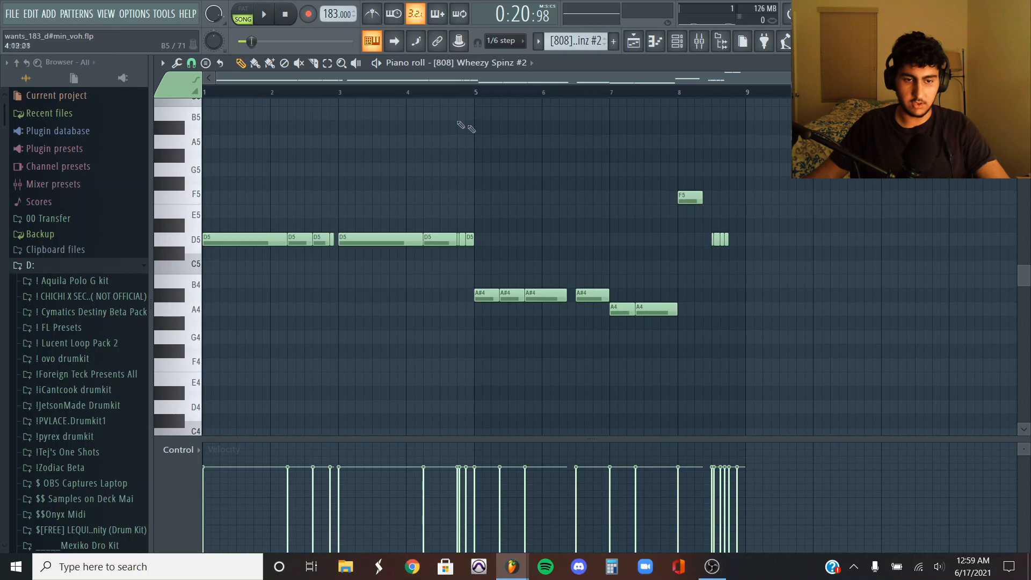
Examine the note rolls before bar 5 and in bar 8 of the [808] Wheezy Spinz #2 pattern, including the F6 notes, and play it.
scroll(473, 217, "up", 4)
left_click_drag(509, 239, 454, 246)
left_click(470, 199, "ctrl")
scroll(482, 207, "down", 4)
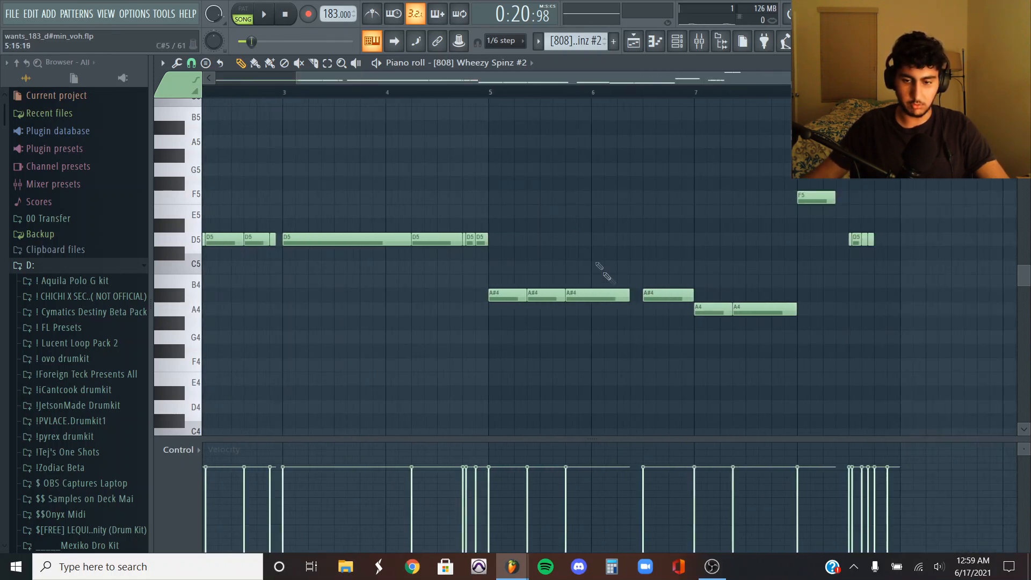
scroll(628, 216, "down", 3)
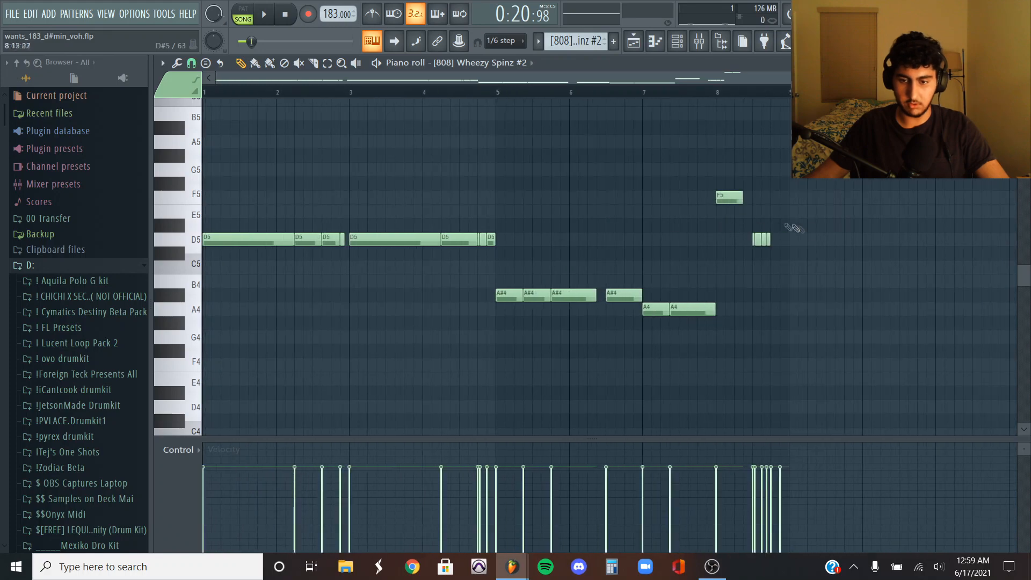
scroll(827, 140, "up", 6)
scroll(639, 196, "up", 2)
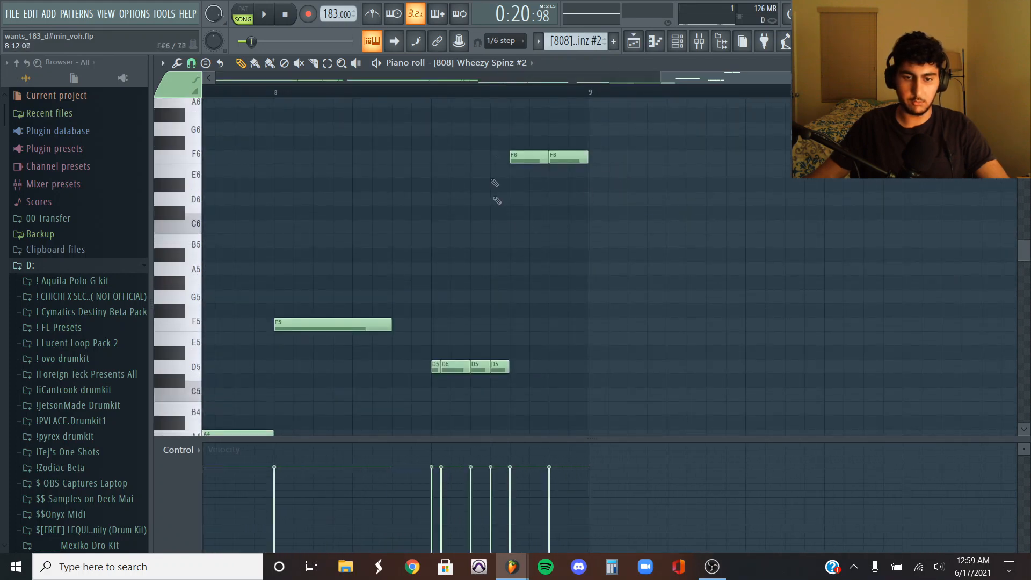
scroll(524, 201, "down", 5)
key("space")
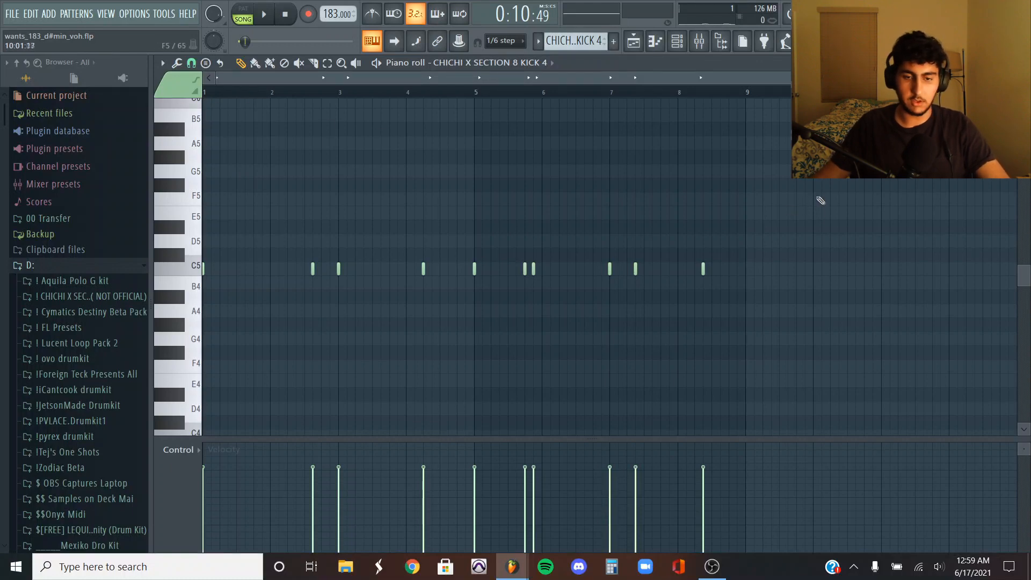
Play the CHICHI X SECTION 8 KICK 4 pattern in the piano roll.
key("space")
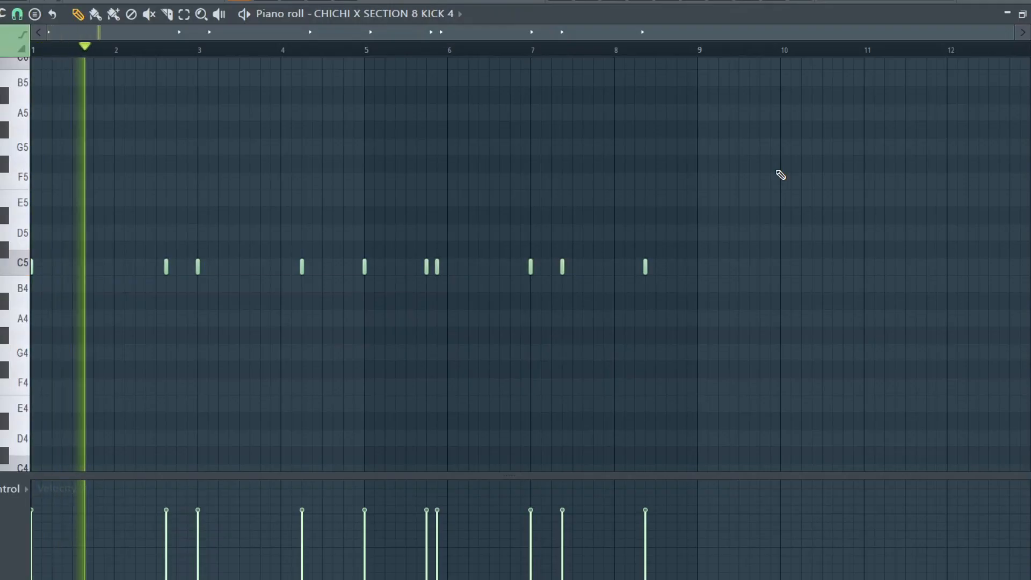